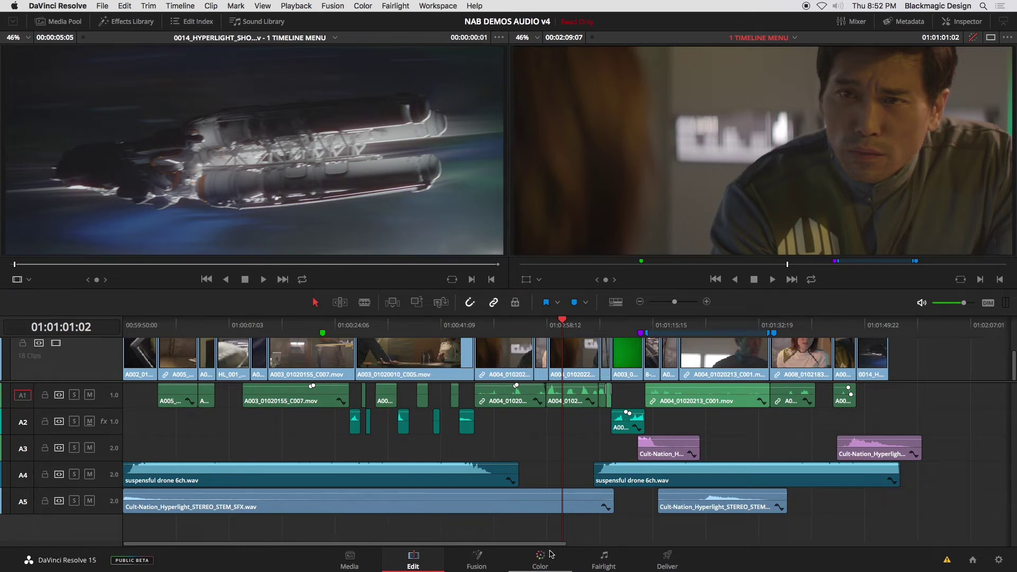
Switch to the Fairlight page, play and stop at 01:01:05:18, and detach the video viewer.
left_click(603, 561)
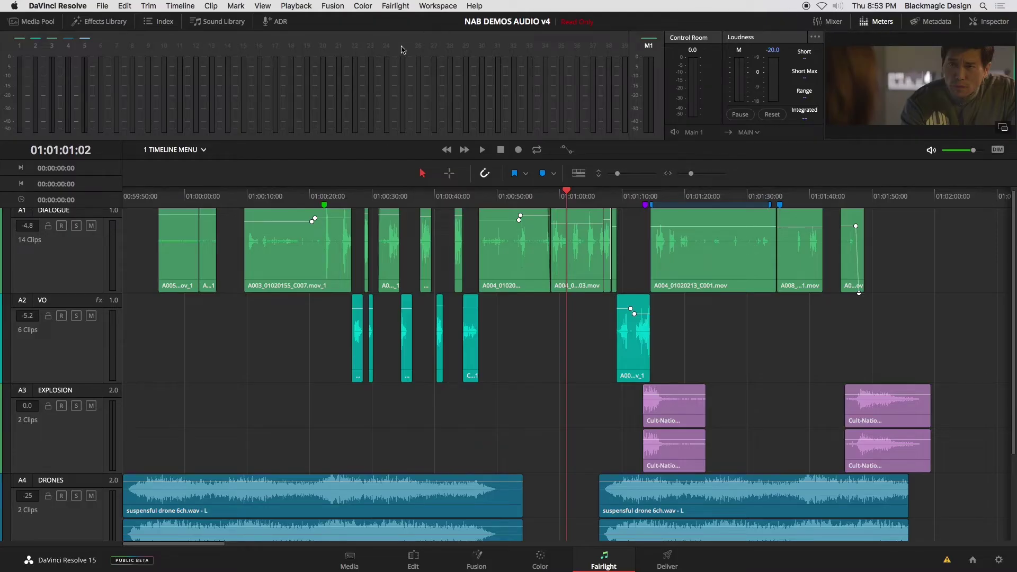
key("space")
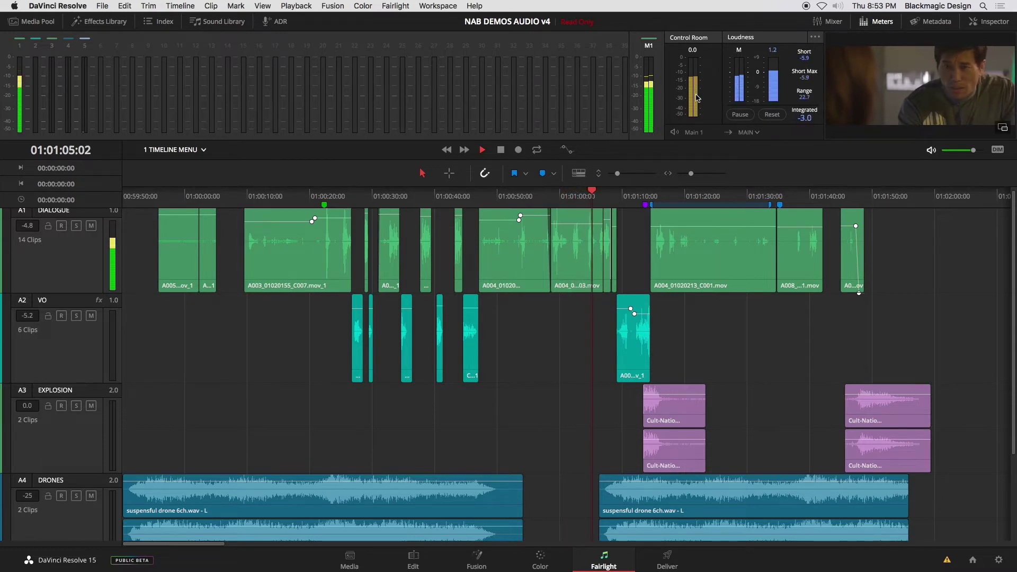
key("space")
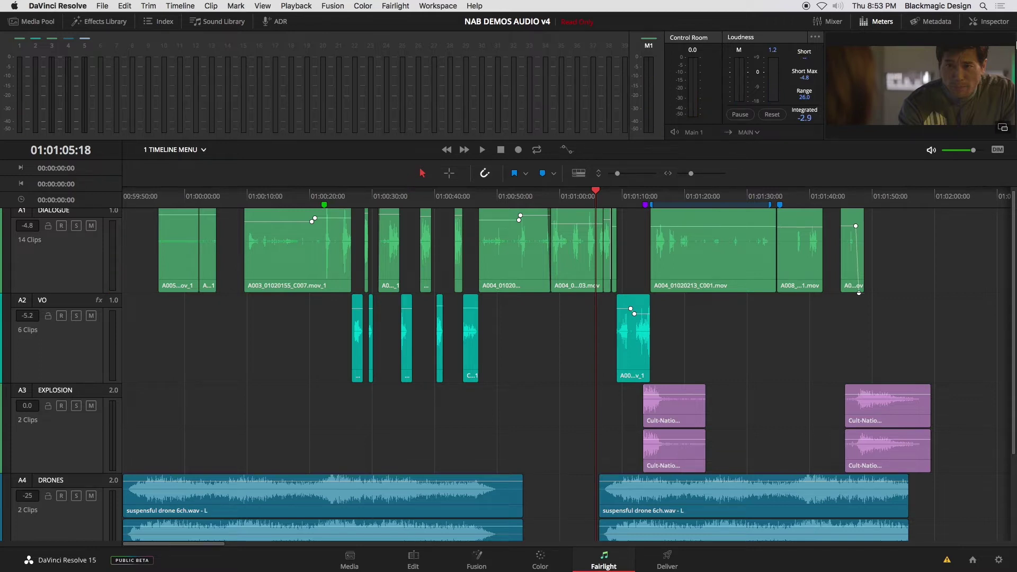
left_click(1002, 128)
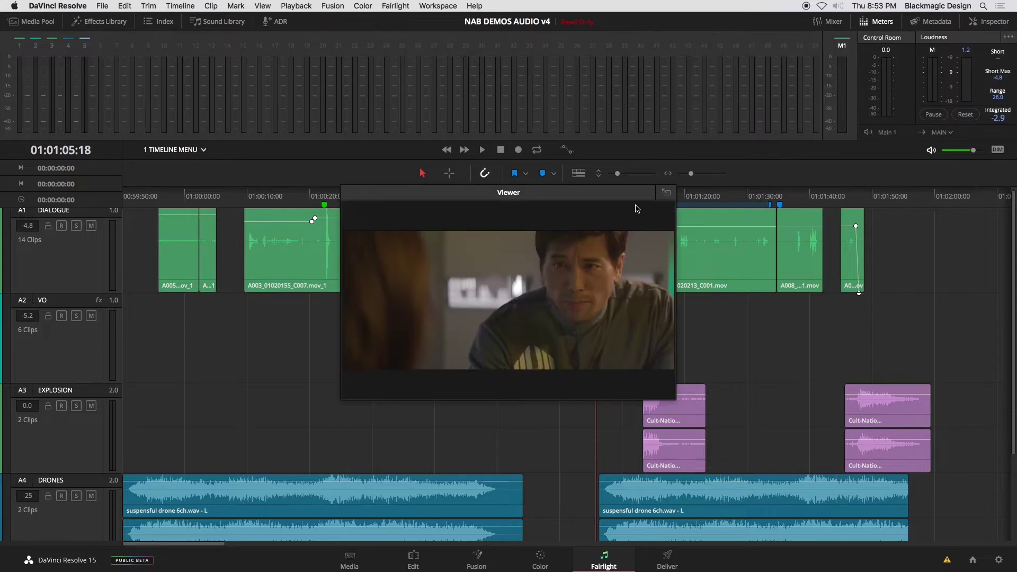
Move the floating video viewer over the meters and hide the audio meters panel.
left_click_drag(633, 195, 488, 96)
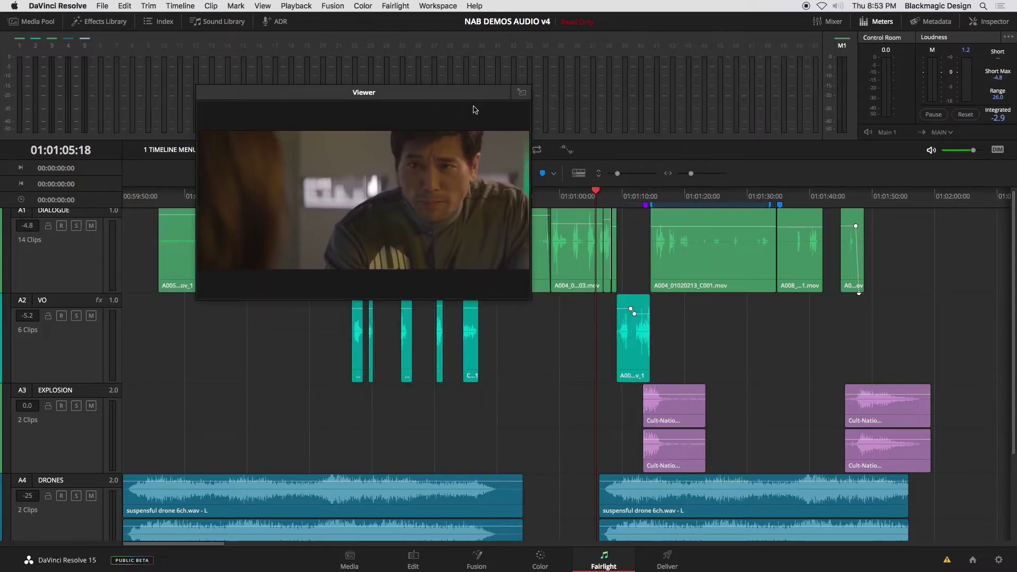
left_click(876, 23)
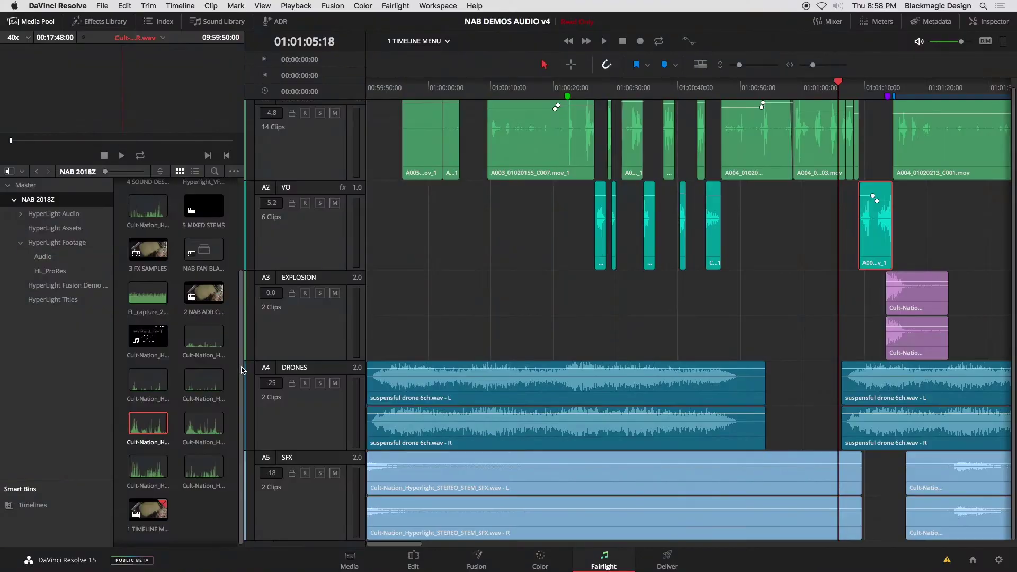
Preview the spaceship, ship door and Long Ominous drone effects, then shrink all track heights.
scroll(242, 370, "down", 1)
scroll(233, 375, "up", 1)
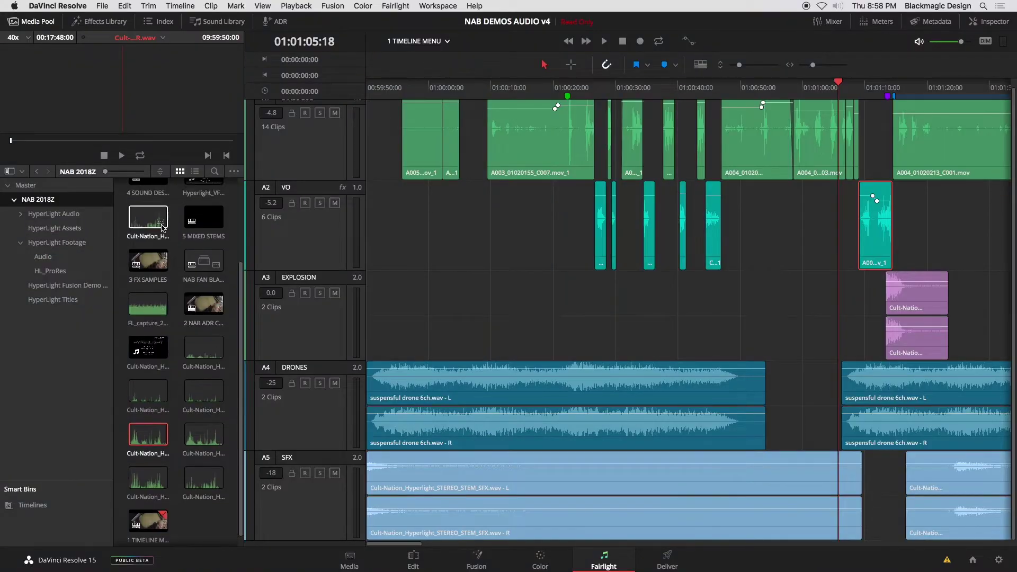
mouse_move(171, 243)
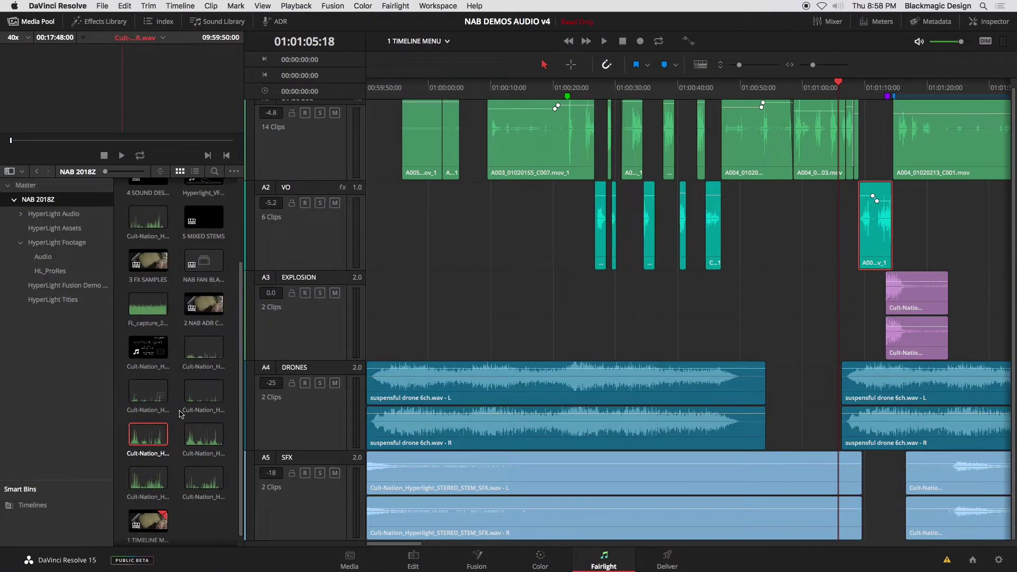
left_click(203, 392)
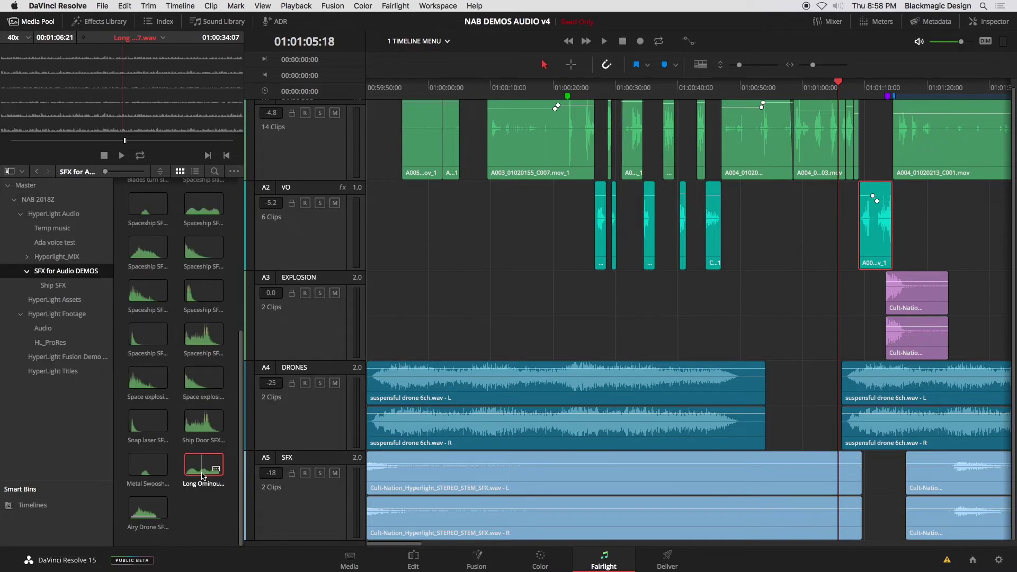
left_click(204, 247)
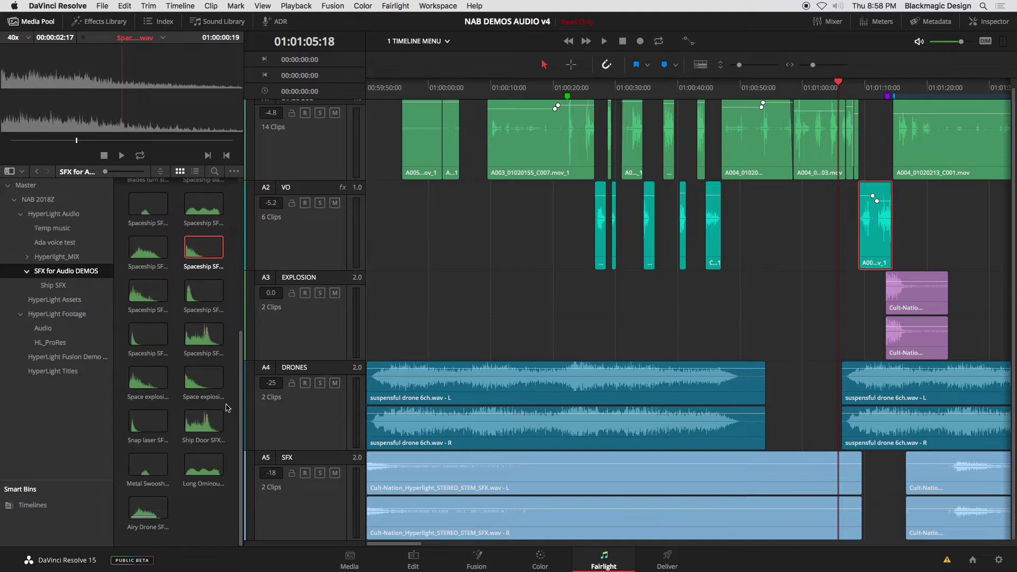
left_click(206, 421)
left_click(206, 459)
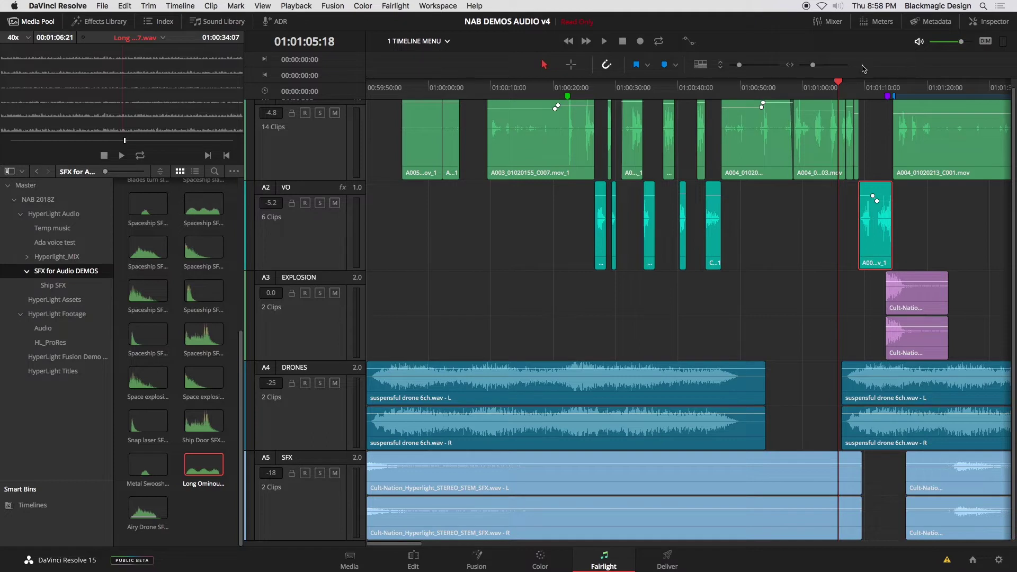
left_click_drag(744, 68, 739, 68)
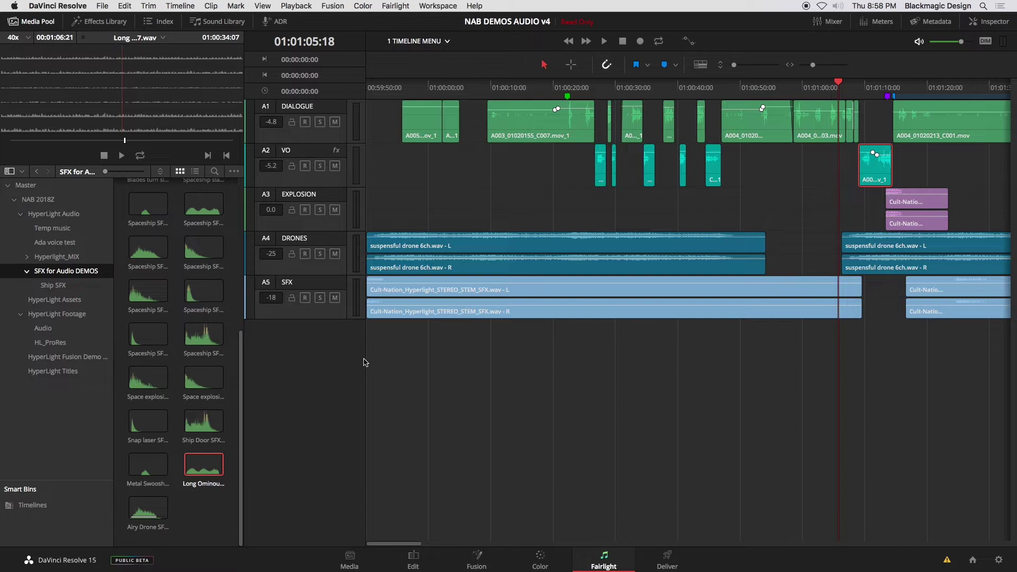
Drag the Long Ominous drone clip from the preview player down toward the timeline.
left_click_drag(154, 94, 373, 360)
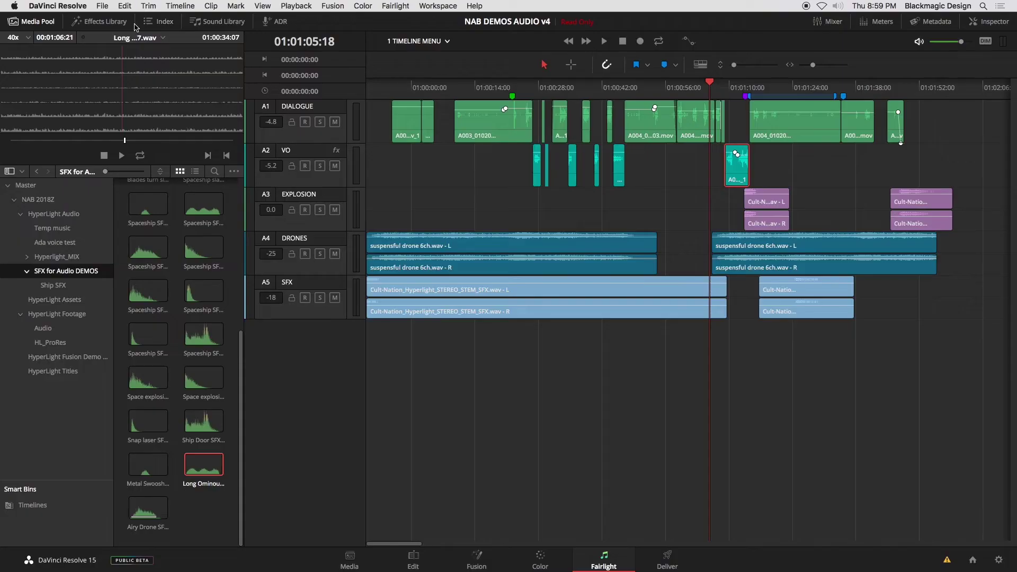
Open the Sound Library and check the databases in the Project Manager.
left_click(229, 24)
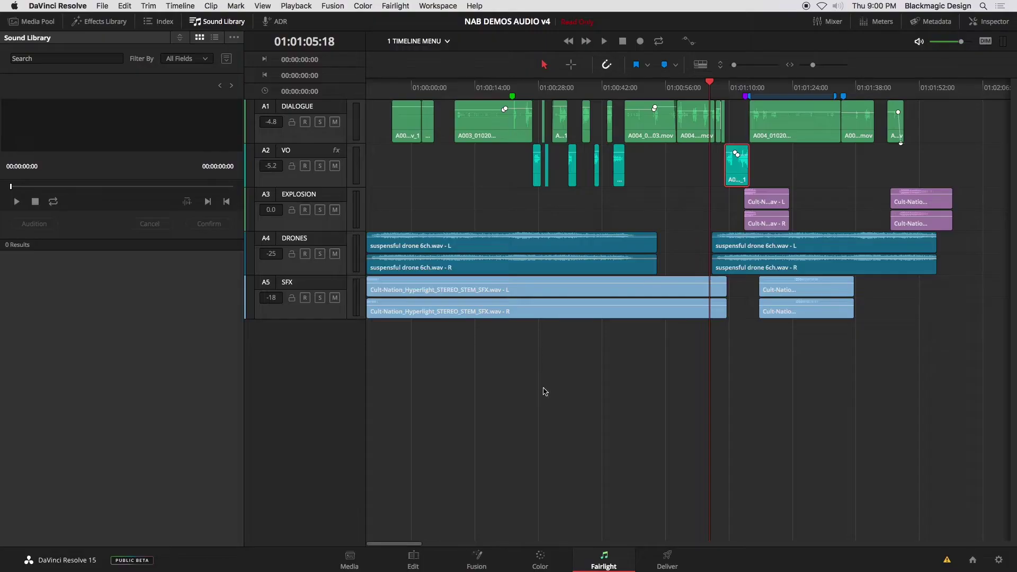
left_click(973, 560)
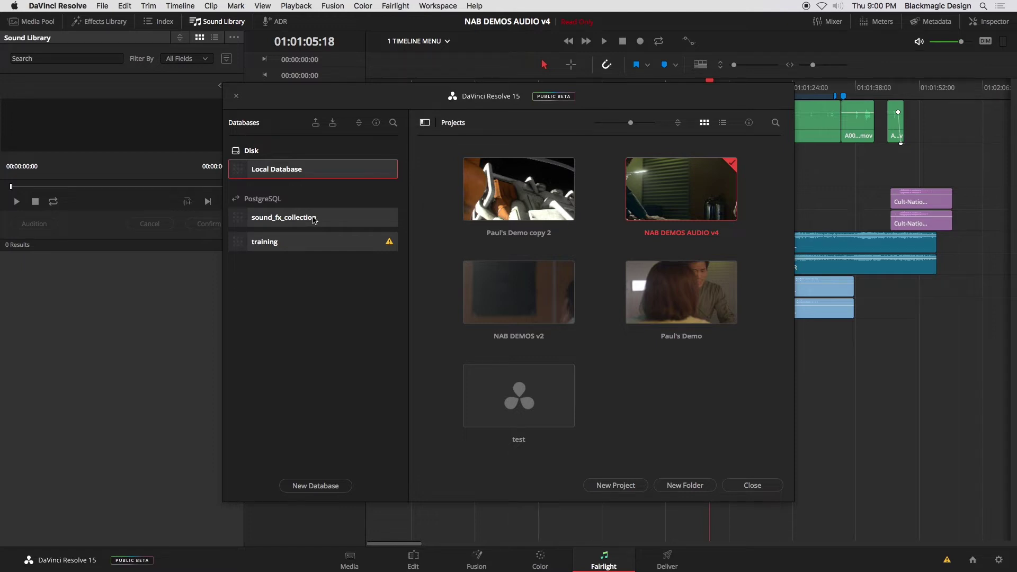
left_click(760, 484)
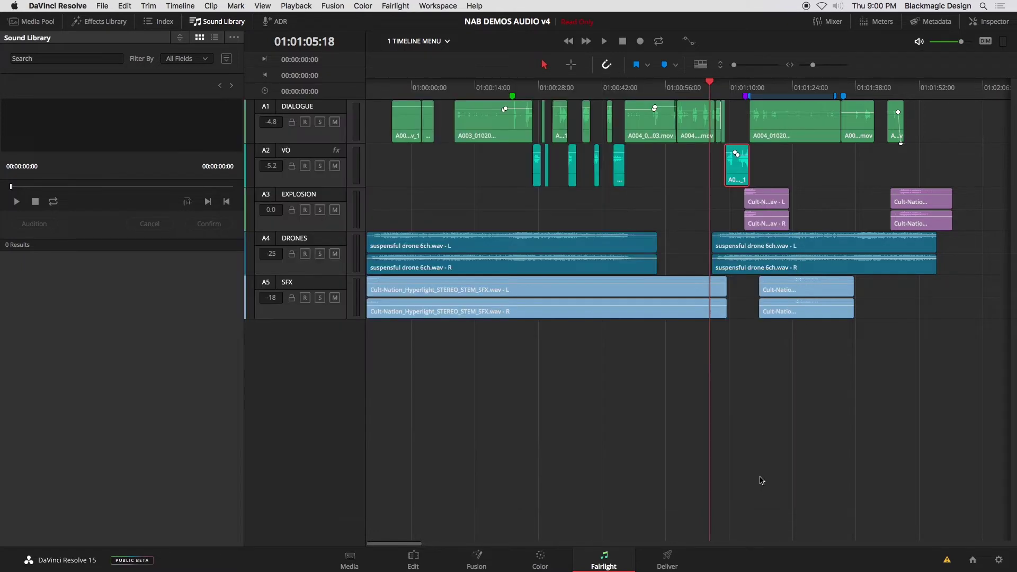
Keep sound_fx_collection as the library database and start adding a library folder.
left_click(227, 58)
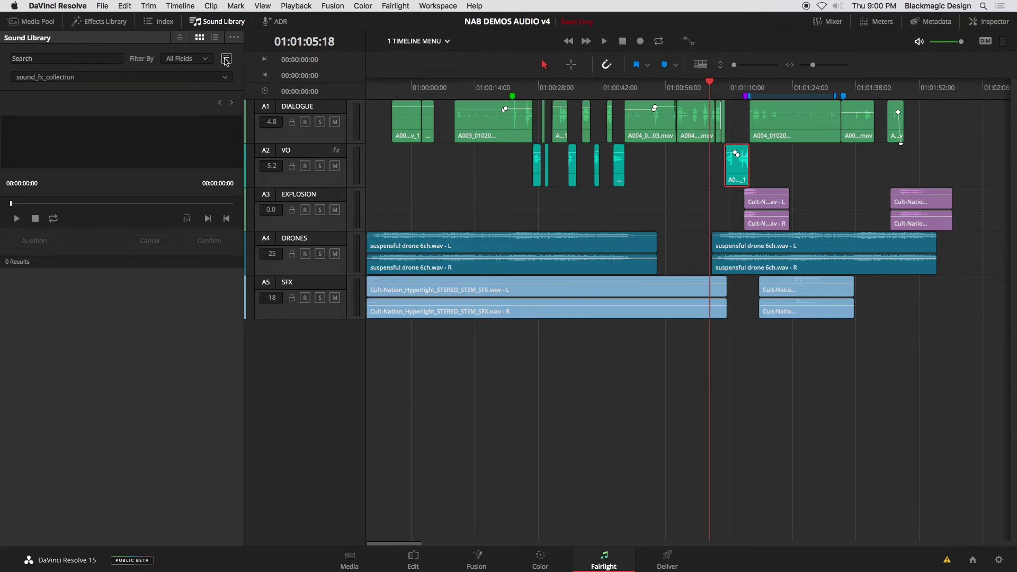
left_click(50, 79)
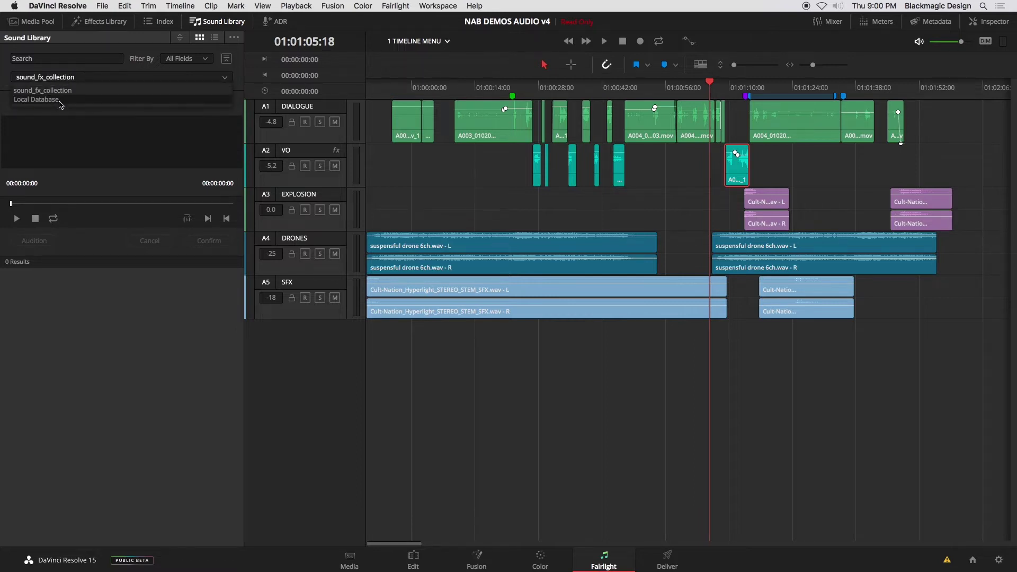
left_click(76, 93)
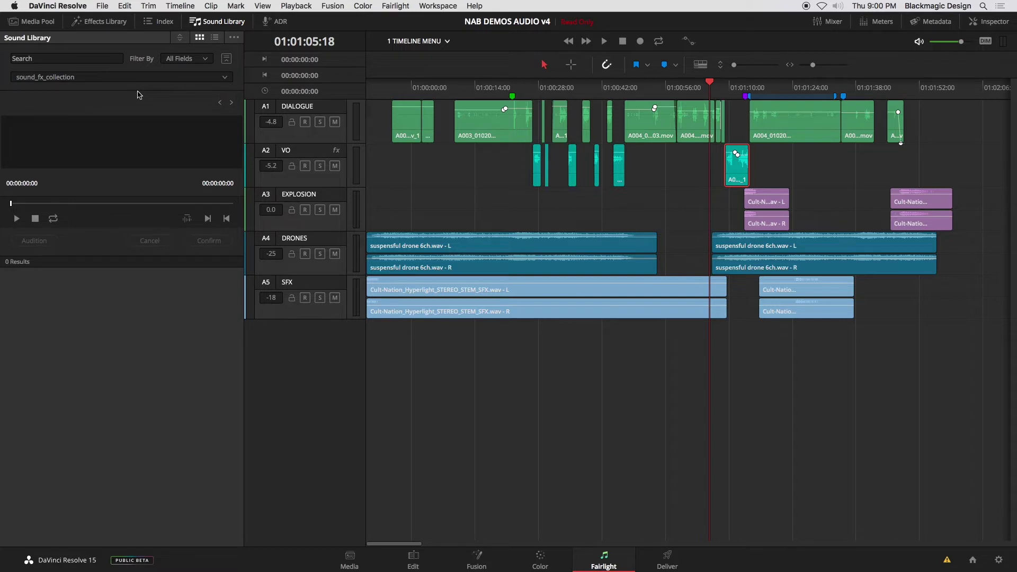
left_click(234, 37)
left_click(246, 52)
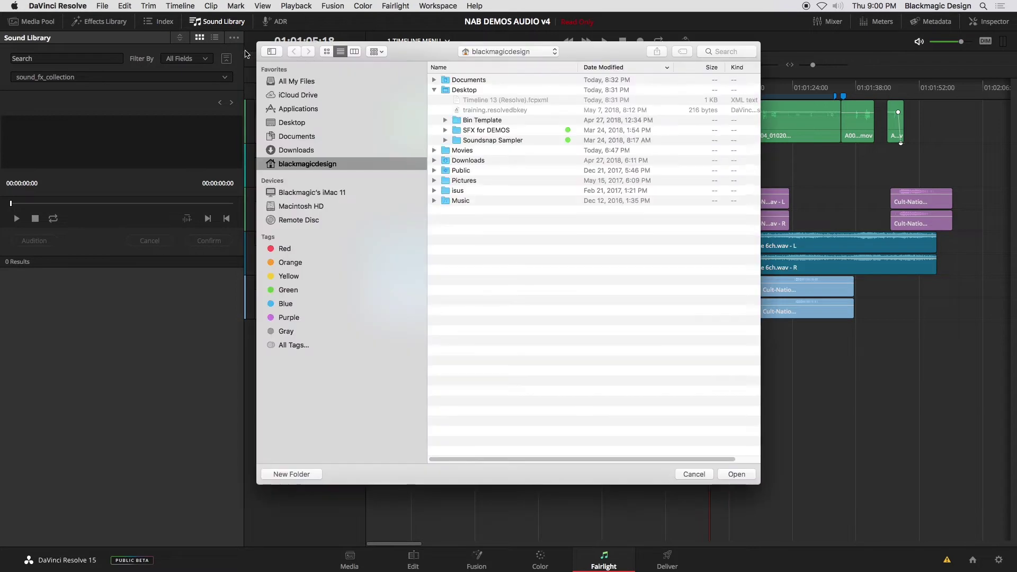
Scan the Desktop's Soundsnap Sampler folder into the library and acknowledge the 30-clip result.
left_click(307, 126)
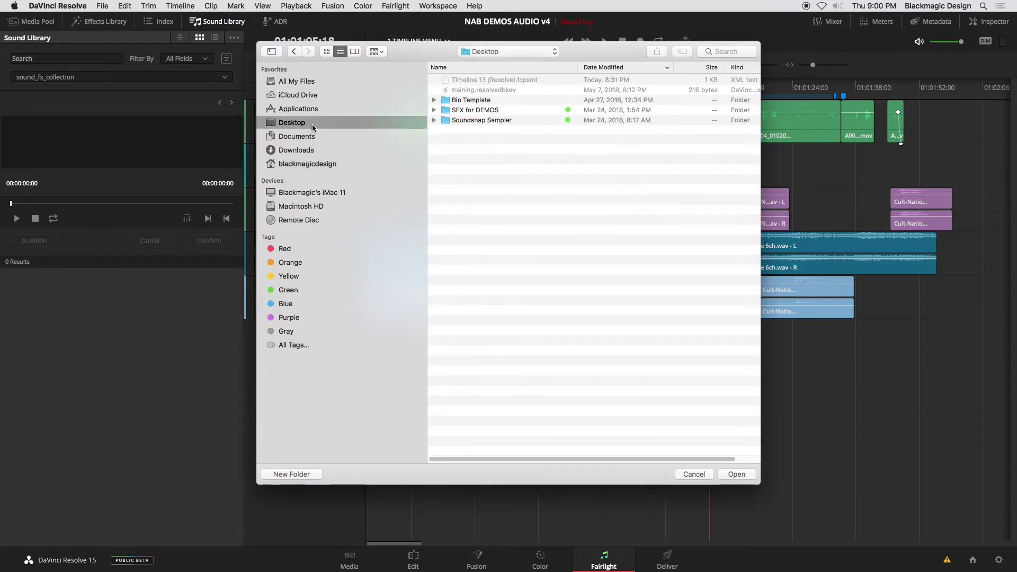
left_click(447, 121)
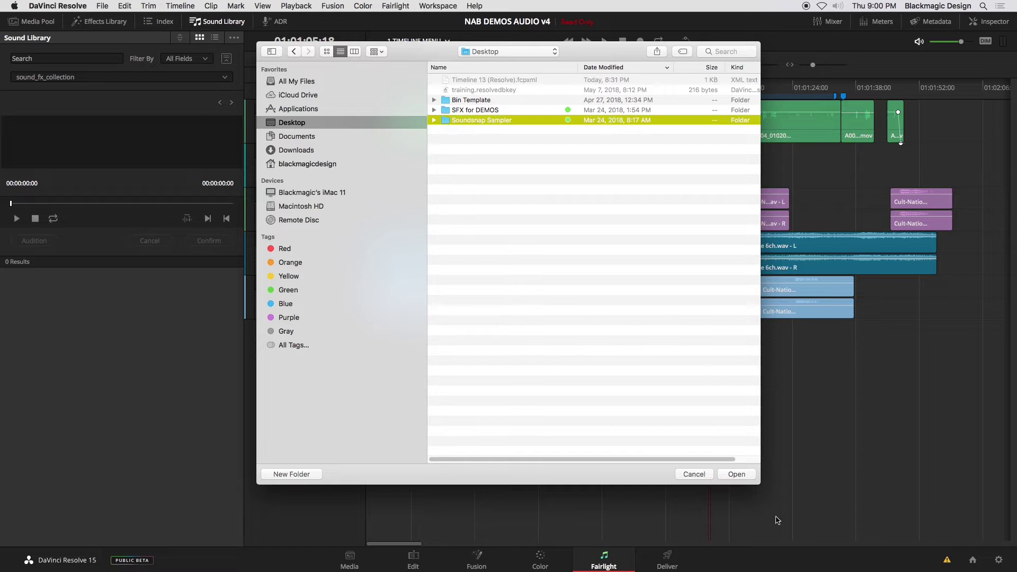
left_click(740, 476)
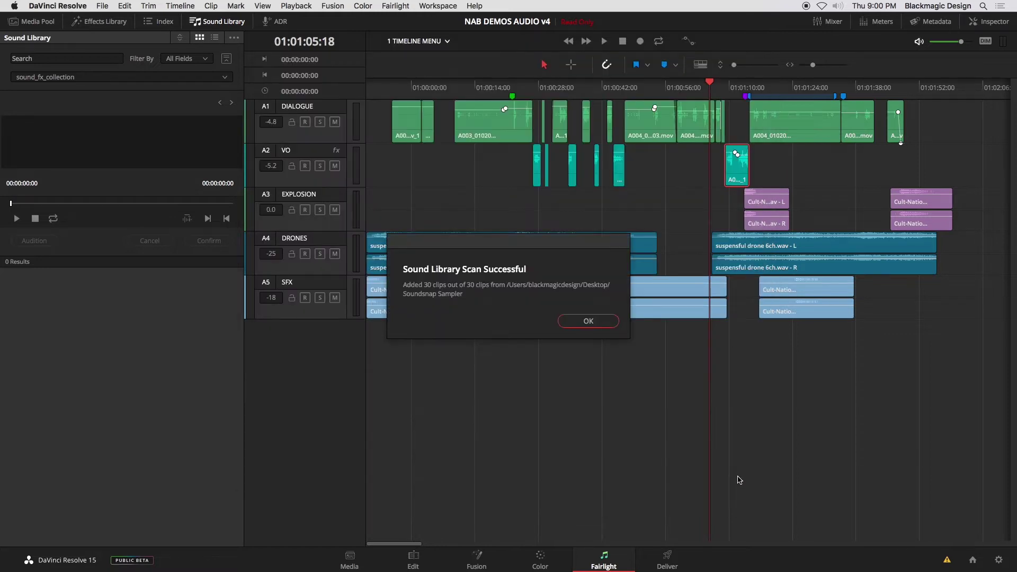
left_click(596, 326)
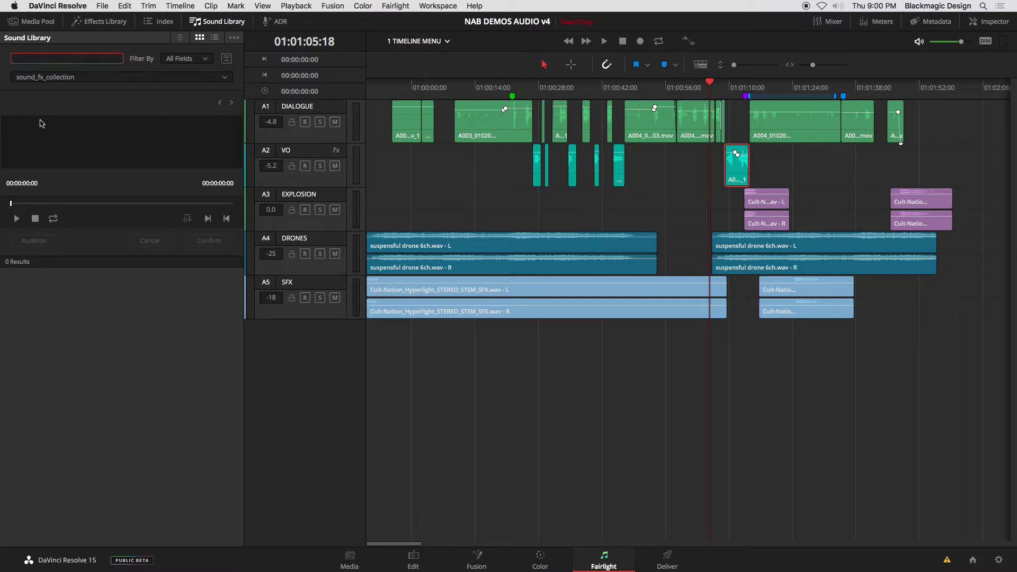
Search the Sound Library for 'drone' and preview the results, ending on suspensful drone 6ch.
type("drone")
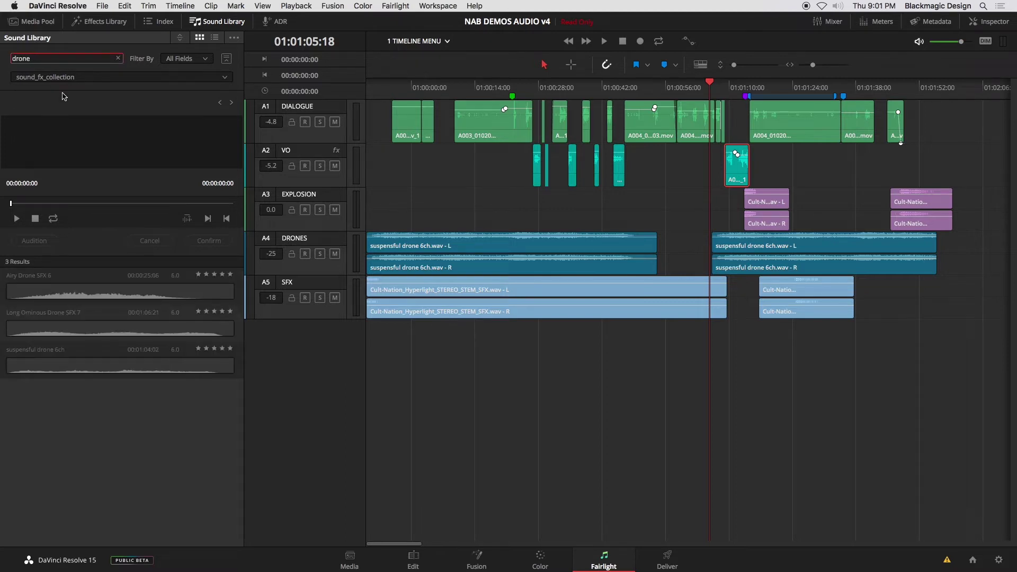
left_click(84, 297)
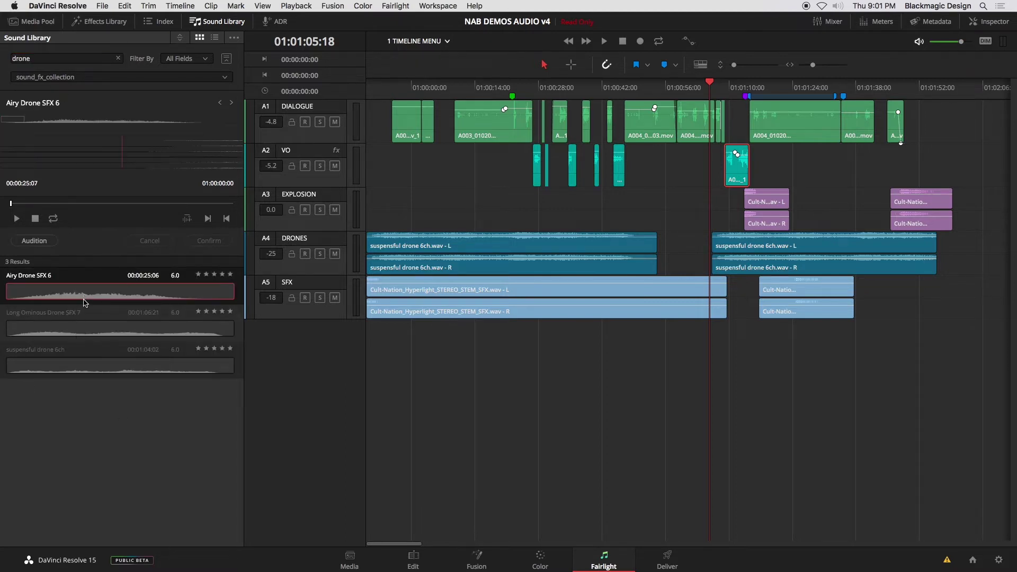
left_click(86, 335)
left_click(106, 370)
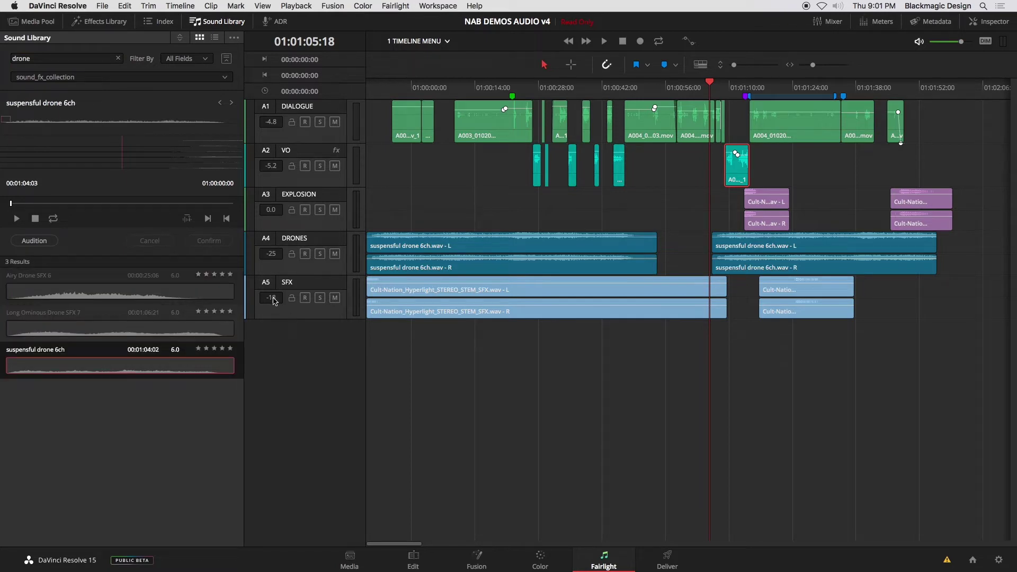
Play the suspensful drone 6ch preview, make EXPLOSION the destination, and move the playhead to 01:00:21:11.
left_click_drag(84, 203, 89, 204)
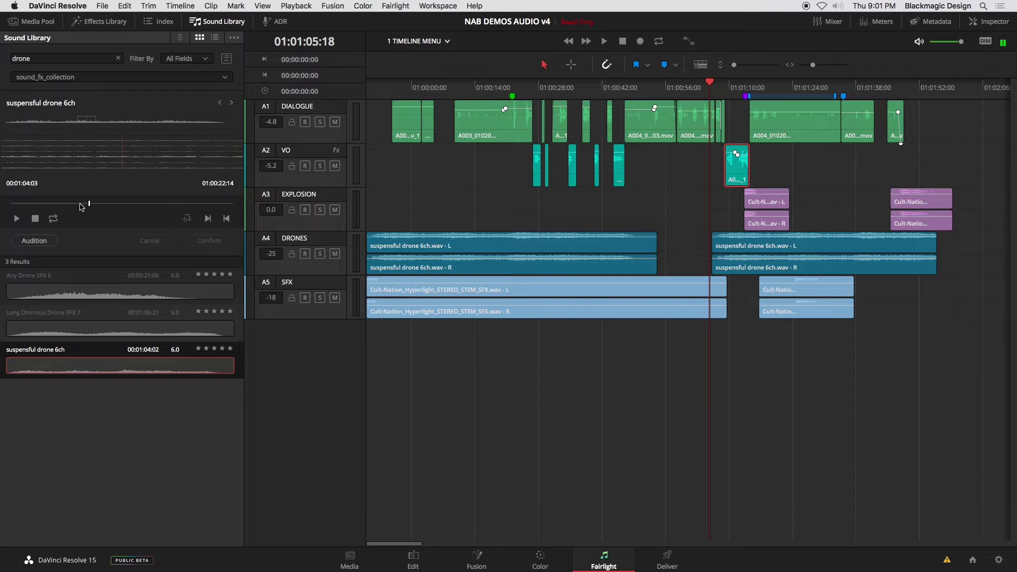
key("space")
left_click(316, 225)
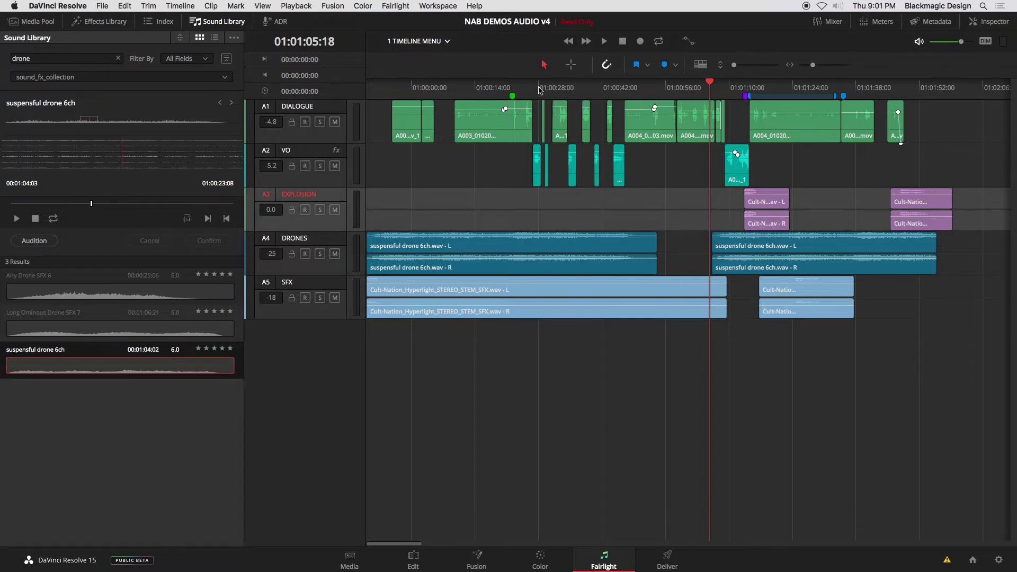
left_click_drag(539, 90, 509, 90)
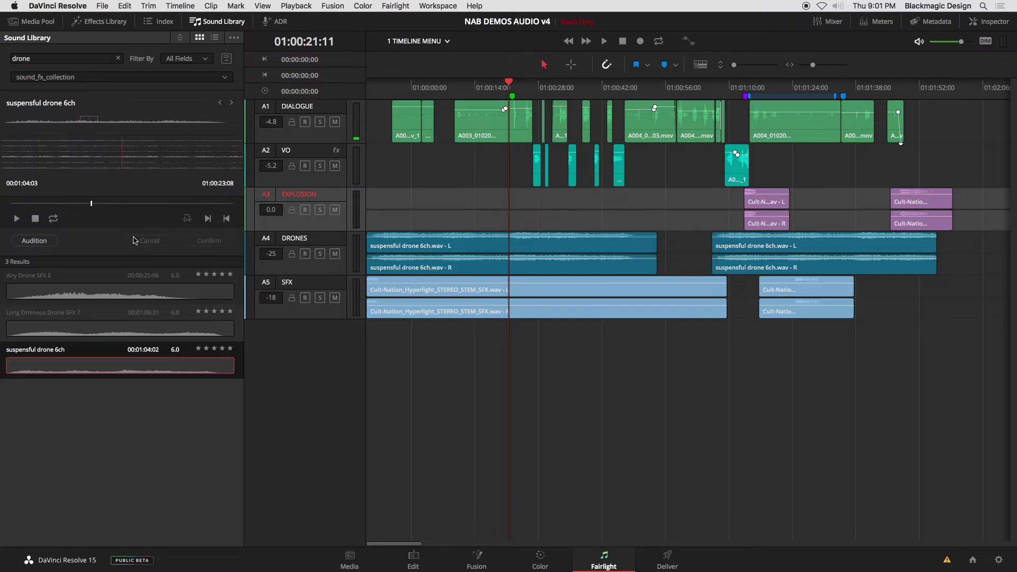
Reselect suspensful drone 6ch and audition it on the EXPLOSION track at the playhead.
left_click(100, 300)
left_click(104, 329)
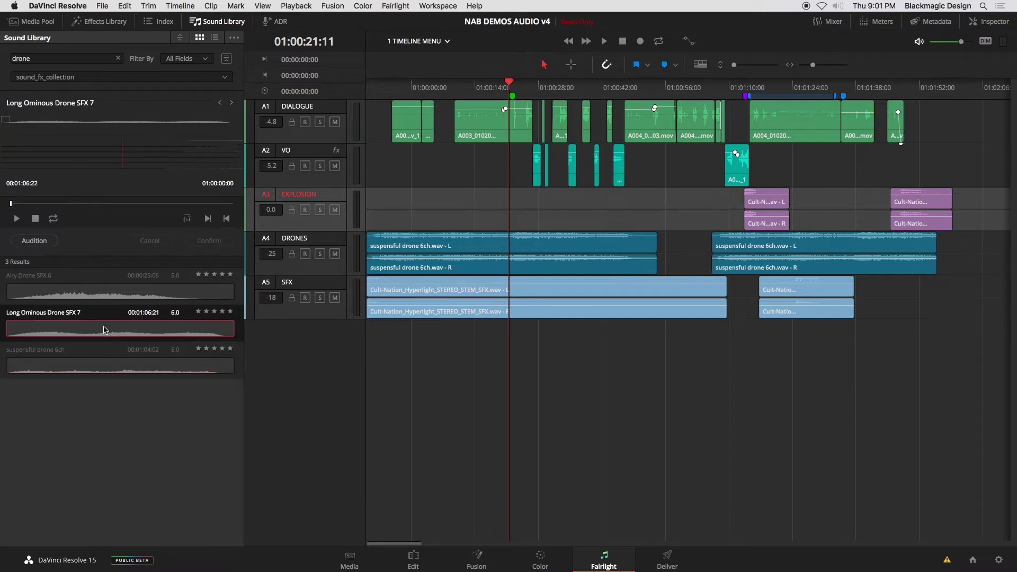
left_click(117, 369)
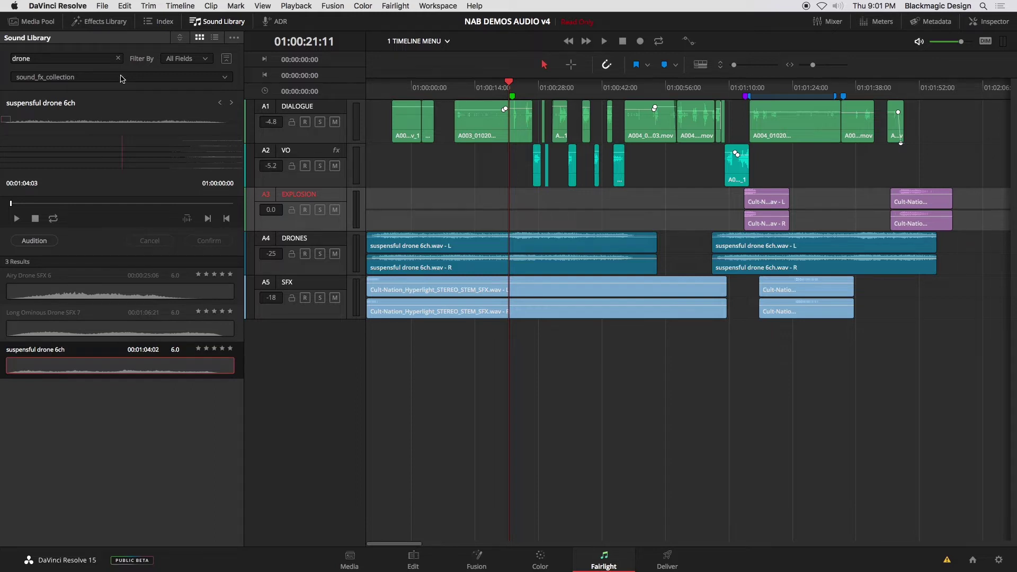
left_click(27, 203)
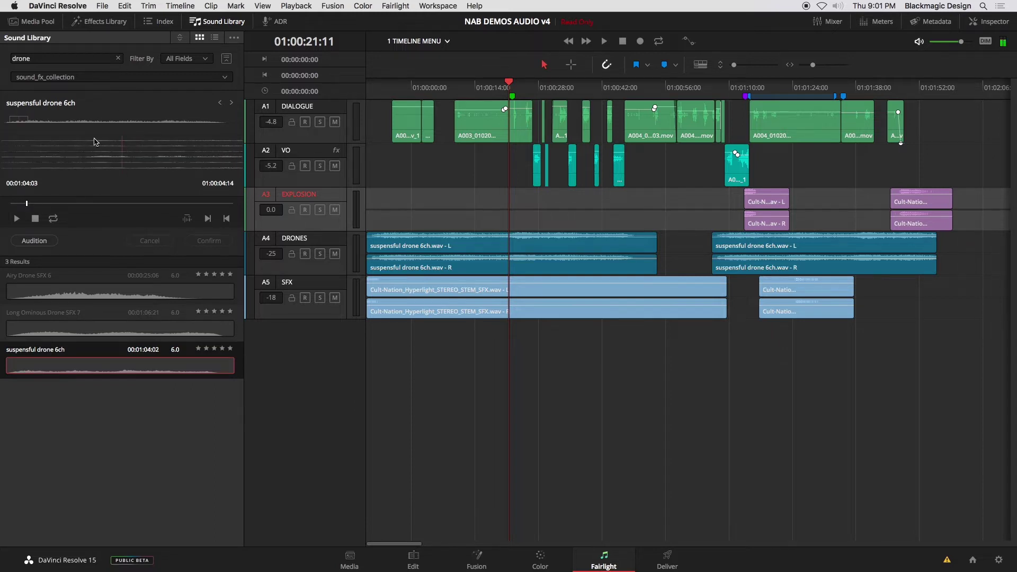
left_click(34, 241)
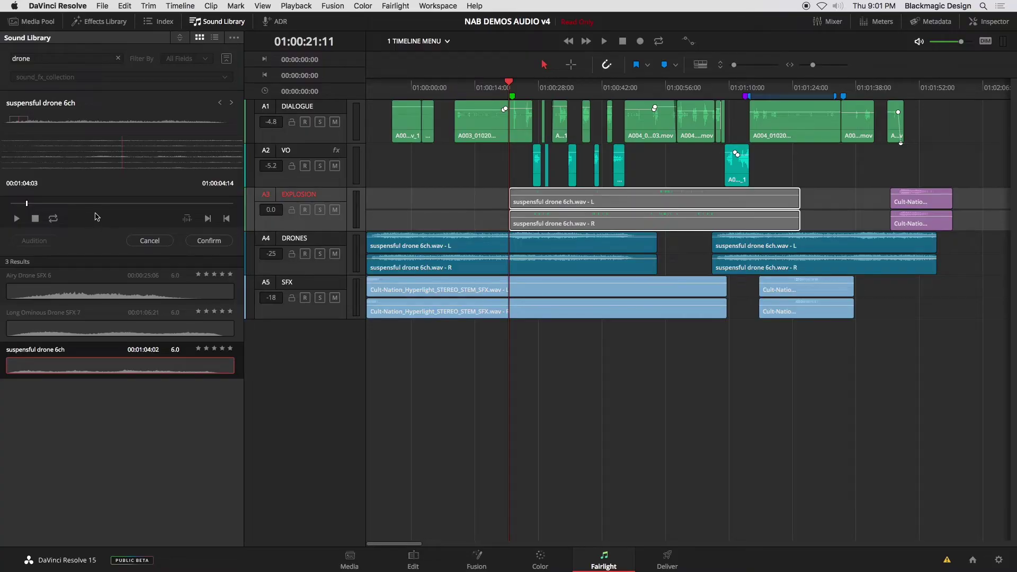
Cancel the suspensful drone audition, then audition and confirm Airy Drone SFX 6 on EXPLOSION.
left_click(163, 242)
left_click(150, 289)
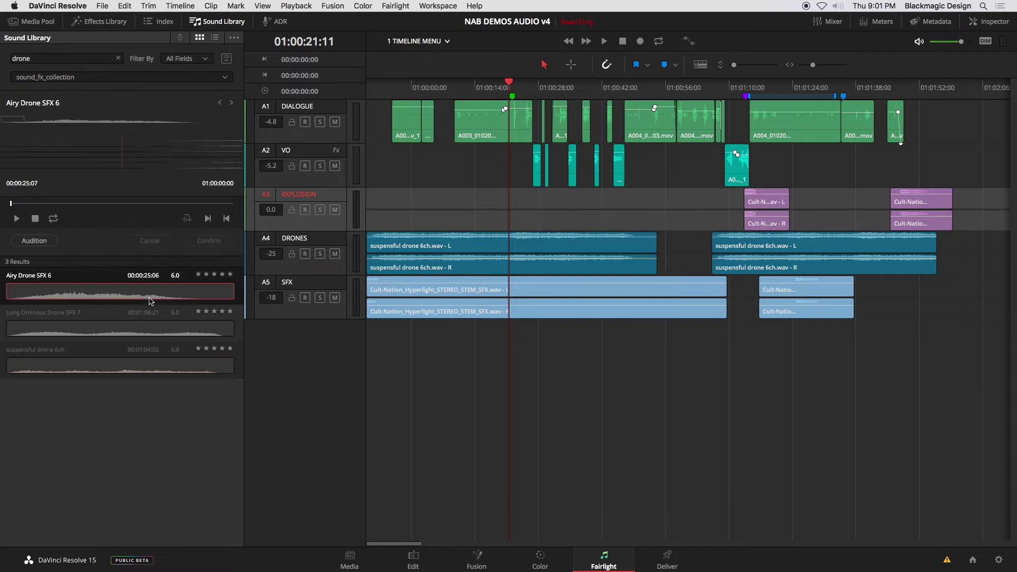
left_click(38, 242)
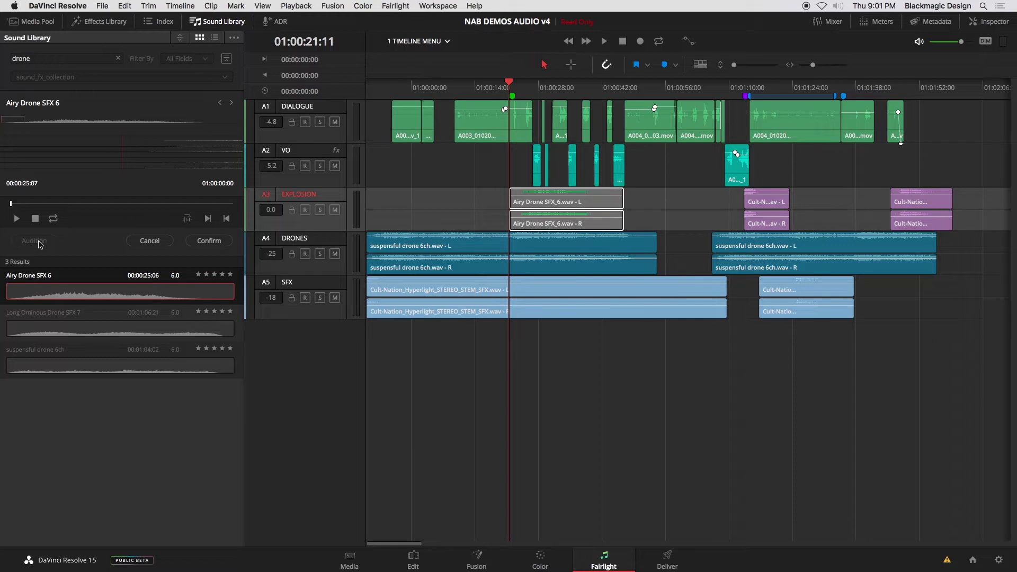
left_click(218, 242)
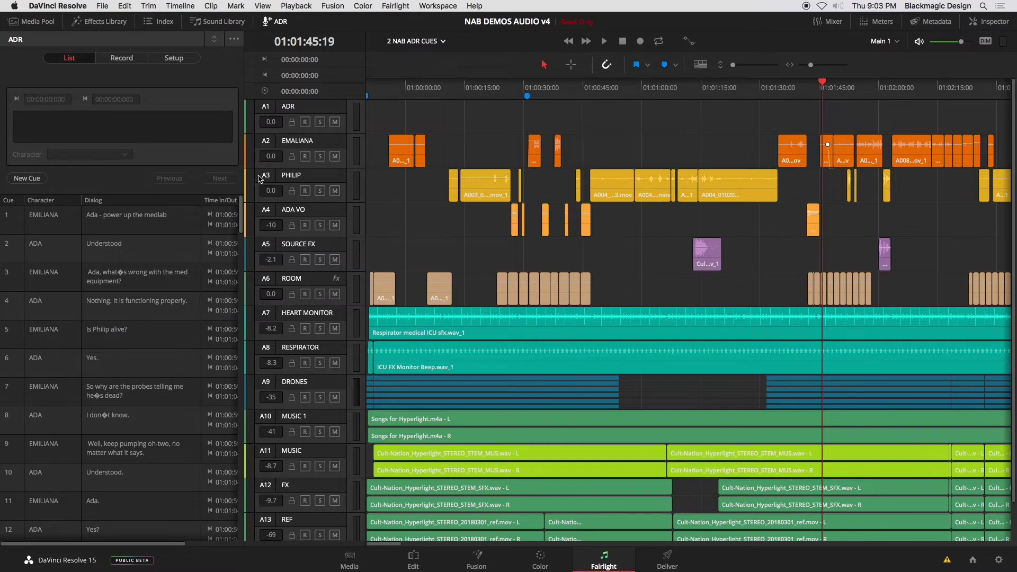
Scroll through the ADR cue list and show its import, export and clear options.
scroll(238, 213, "down", 10)
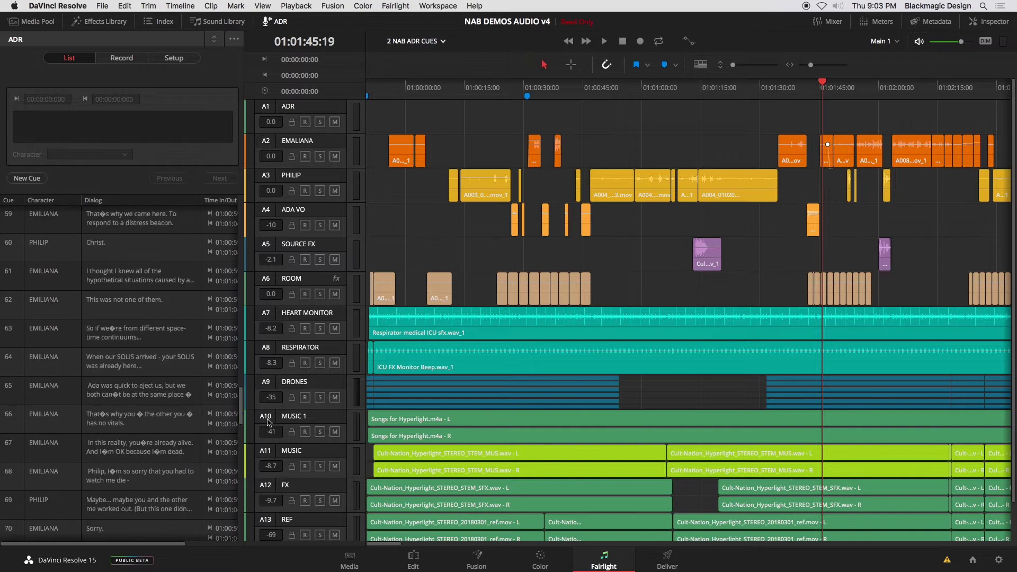
scroll(240, 195, "up", 10)
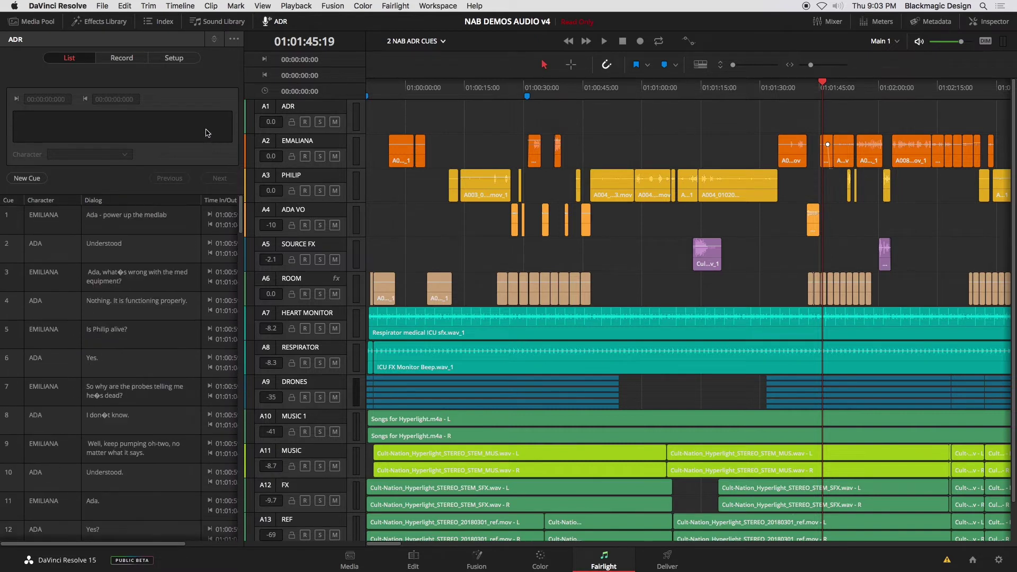
left_click(234, 40)
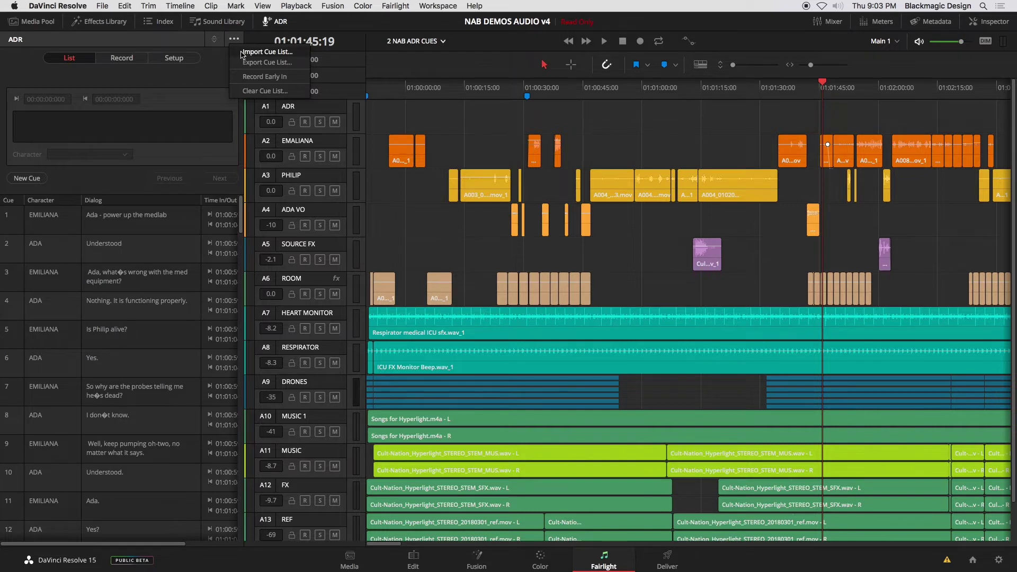
Import the ADR cues from Hyperlight ADR text.csv in Documents, then park the playhead near 01:00:30:21.
left_click(241, 52)
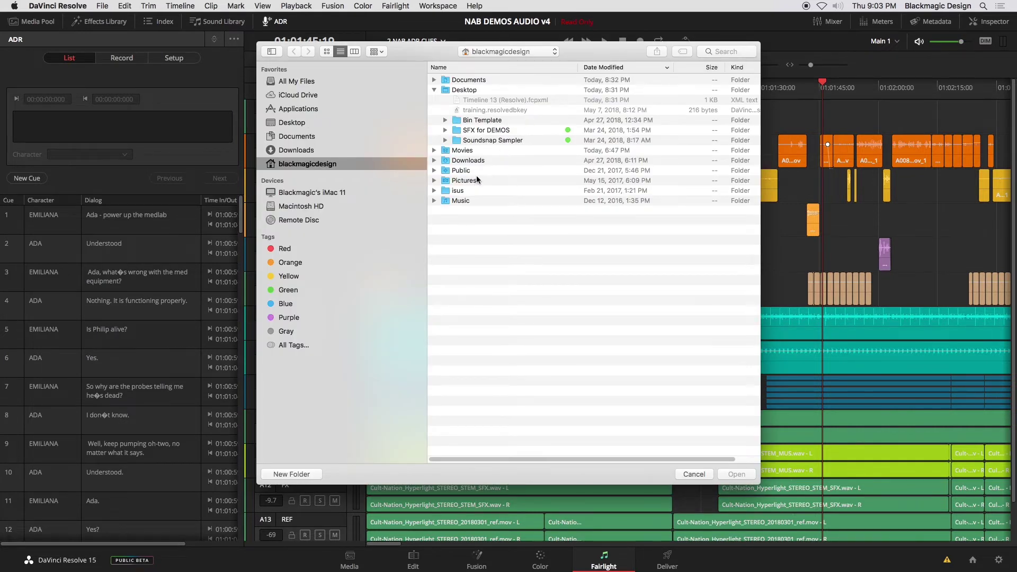
left_click(435, 80)
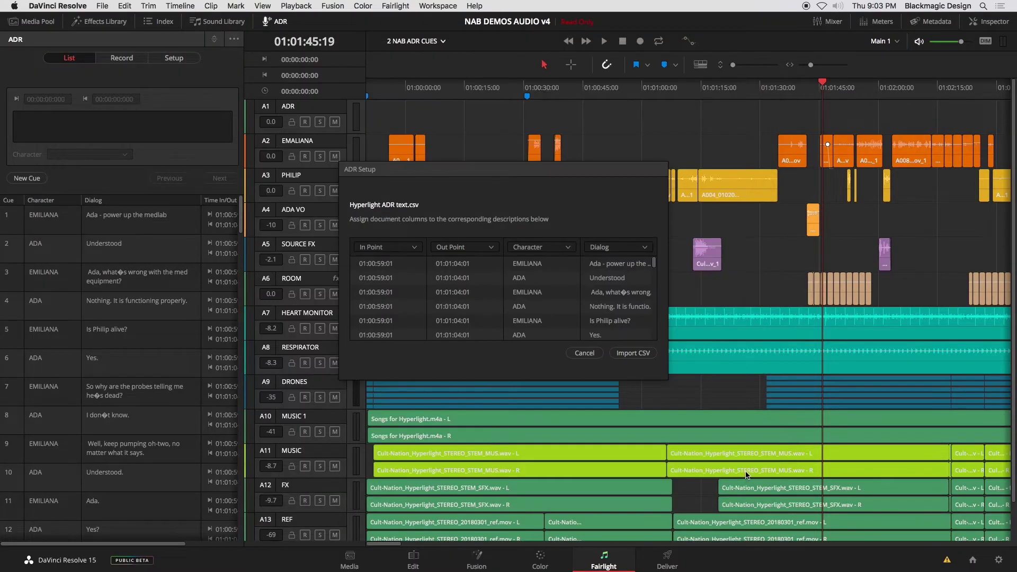
left_click_drag(470, 176, 446, 94)
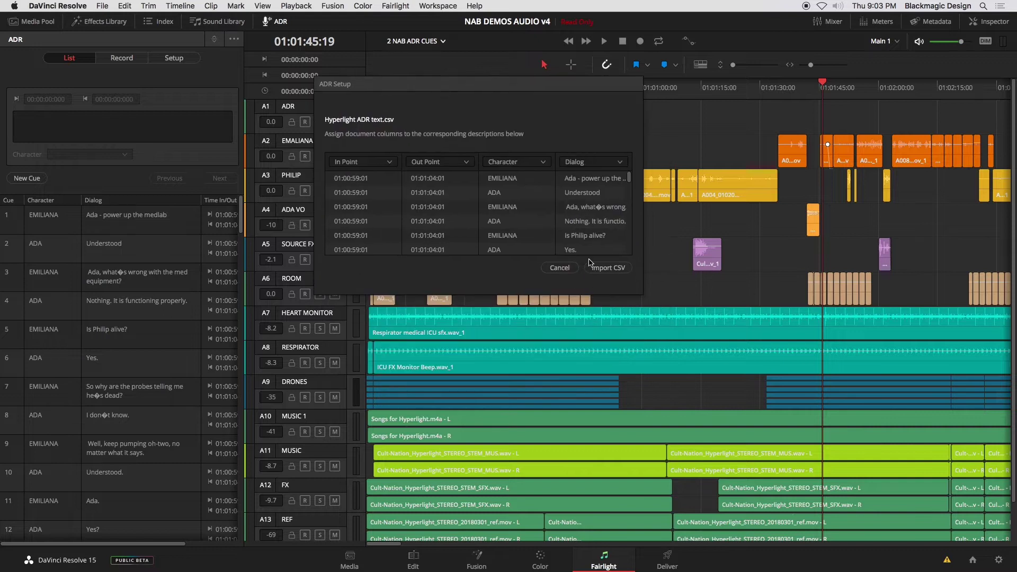
left_click(596, 266)
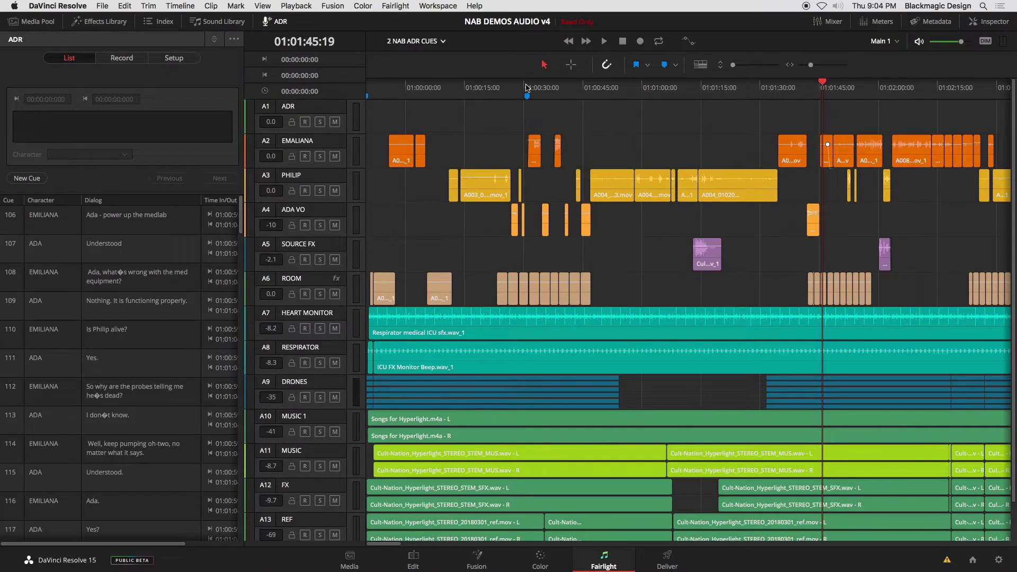
left_click(527, 87)
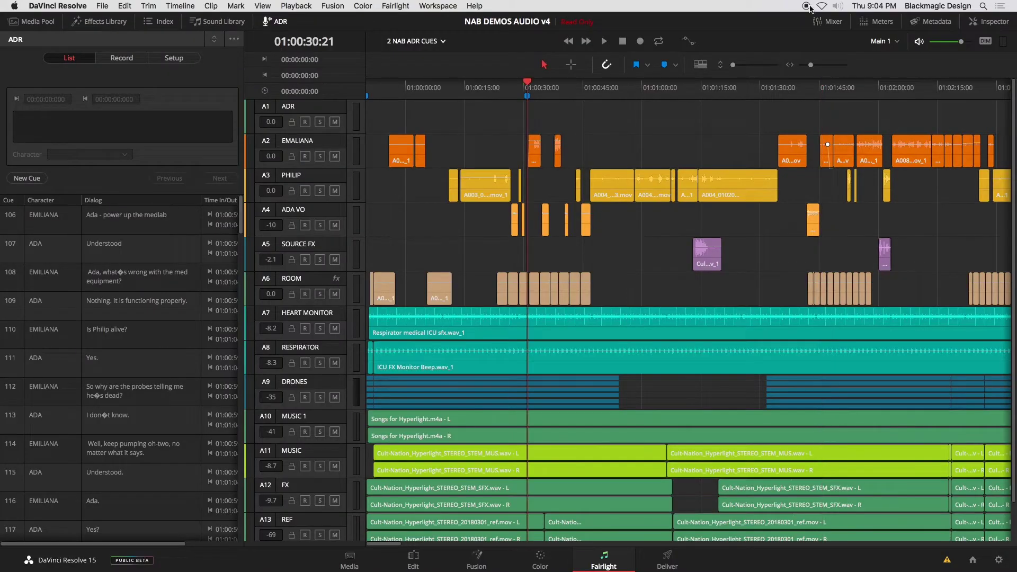
Toggle the audio meters on and off, and move the floating viewer toward the lower right.
left_click(883, 22)
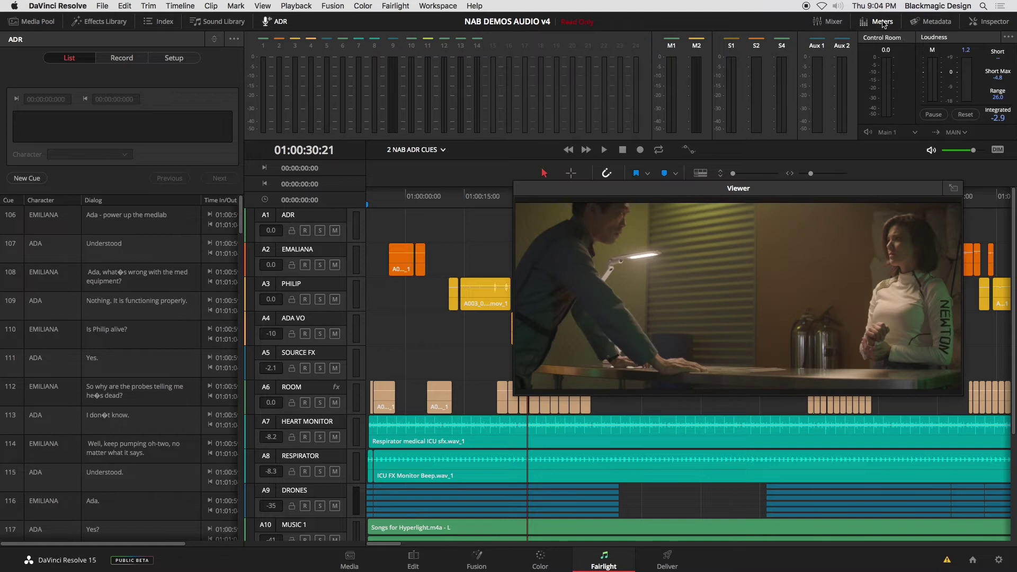
left_click(882, 23)
left_click_drag(896, 197, 946, 239)
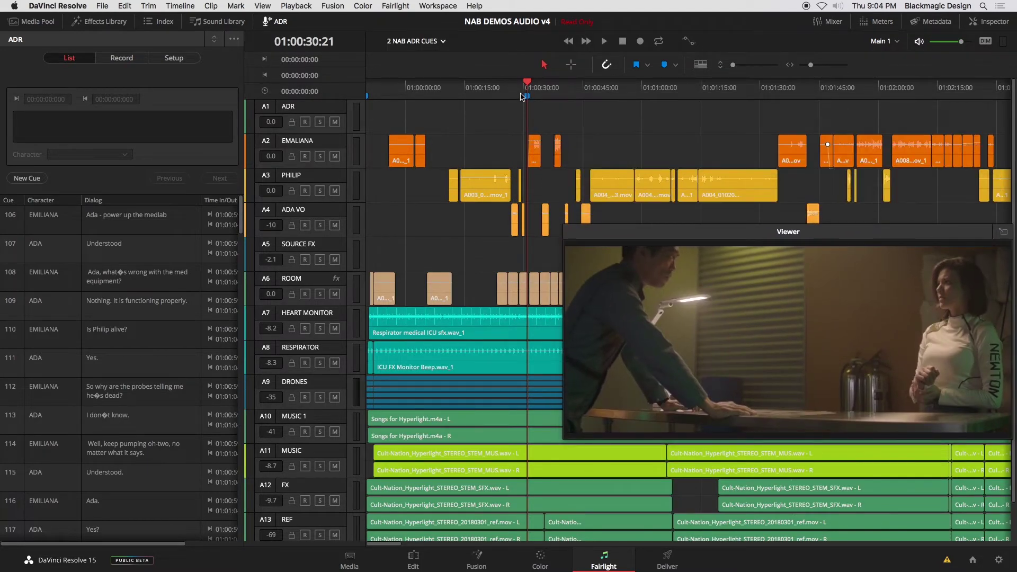
Mark an In–Out range from 01:00:31:11 to 01:00:34:04 using J/L playback.
key("space")
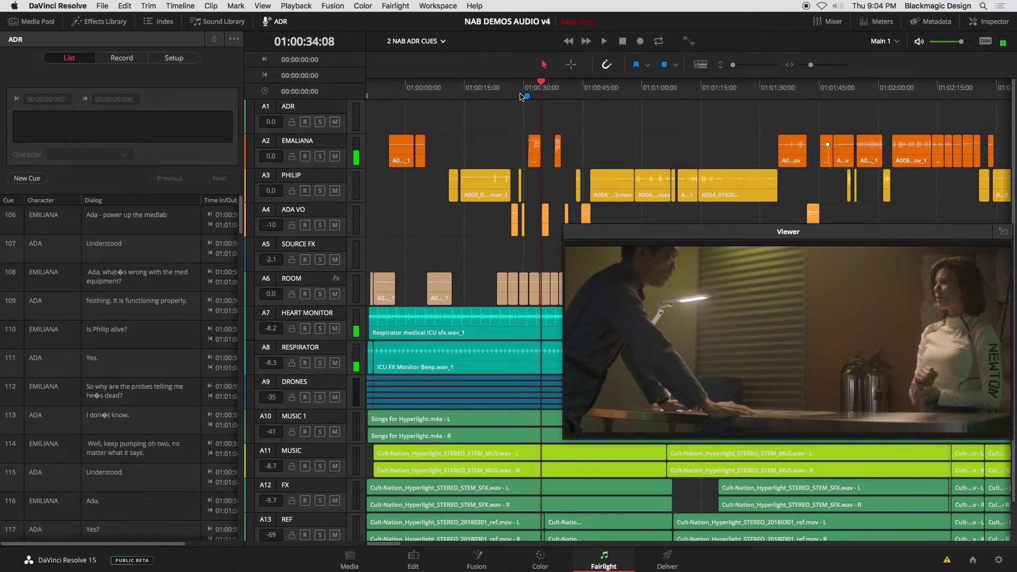
key("j")
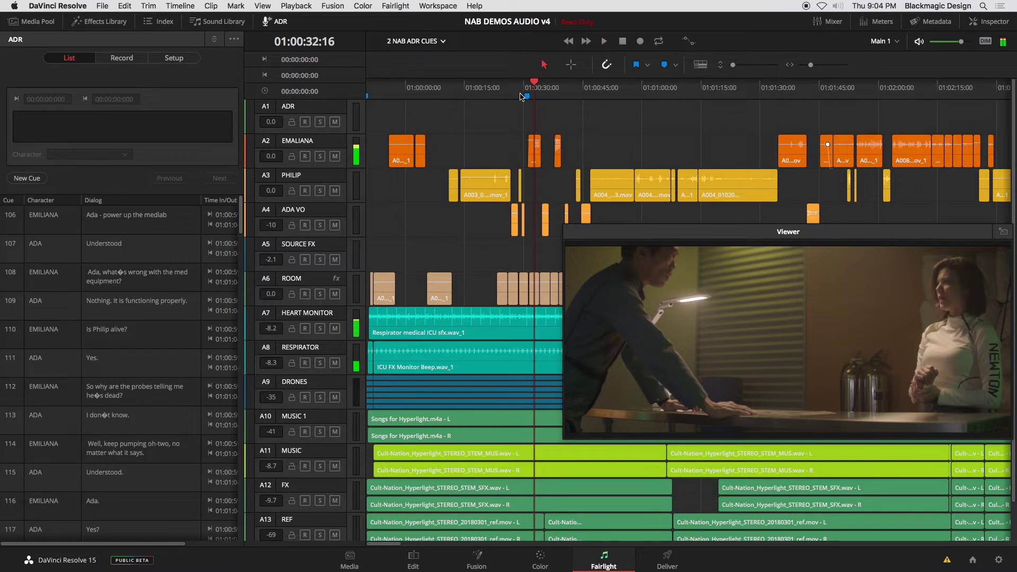
key("i")
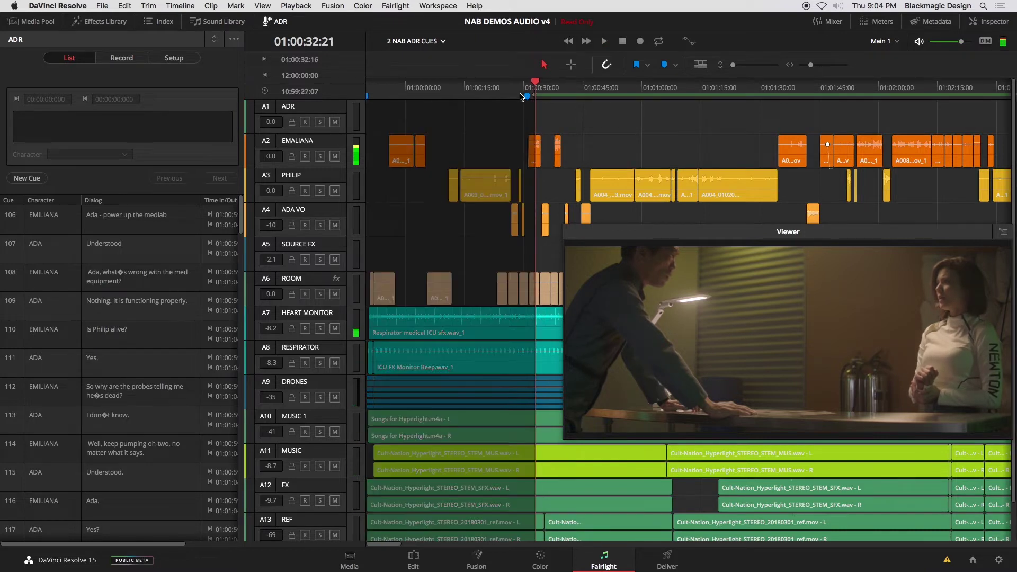
key("j")
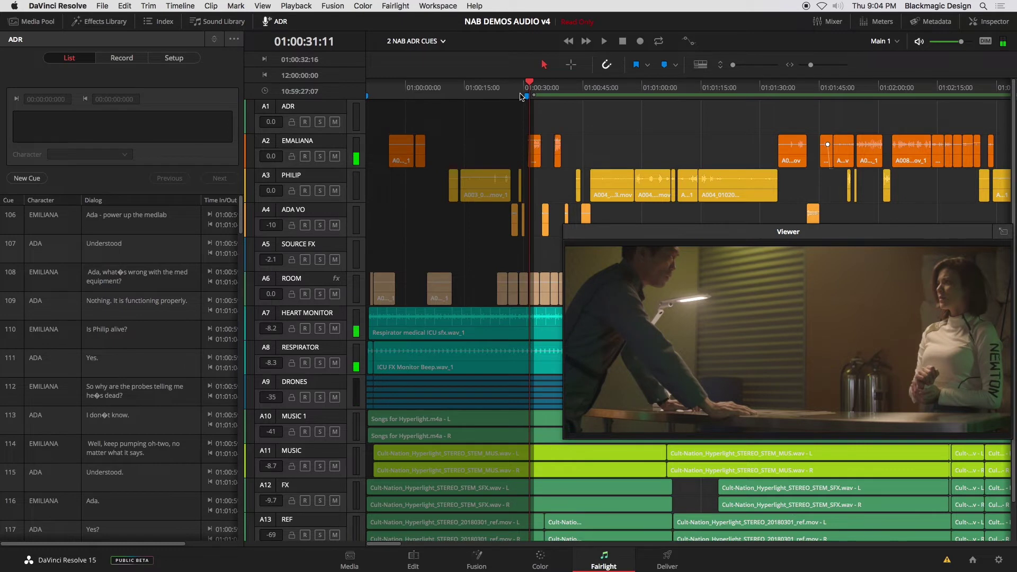
key("i")
key("l")
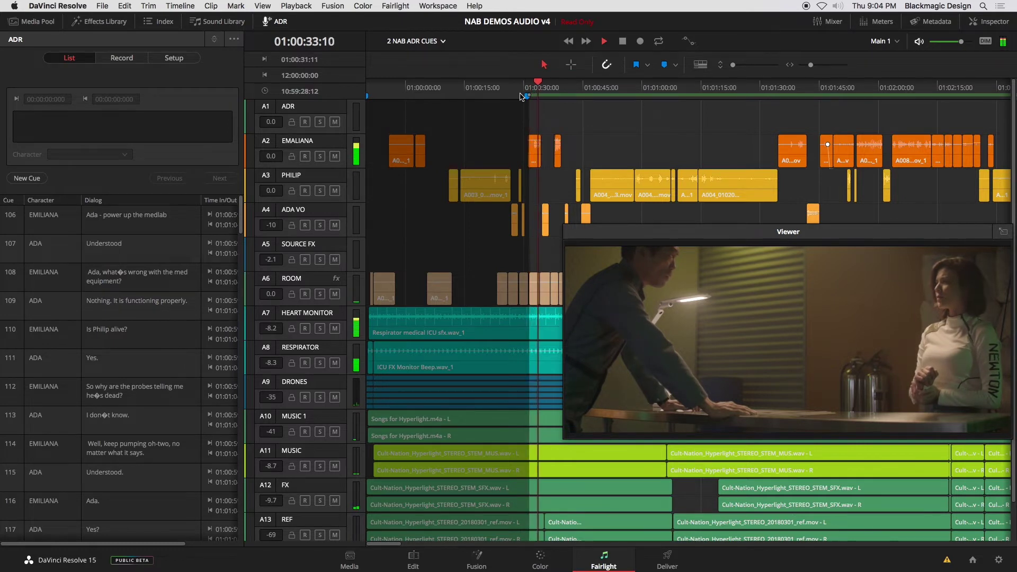
key("o")
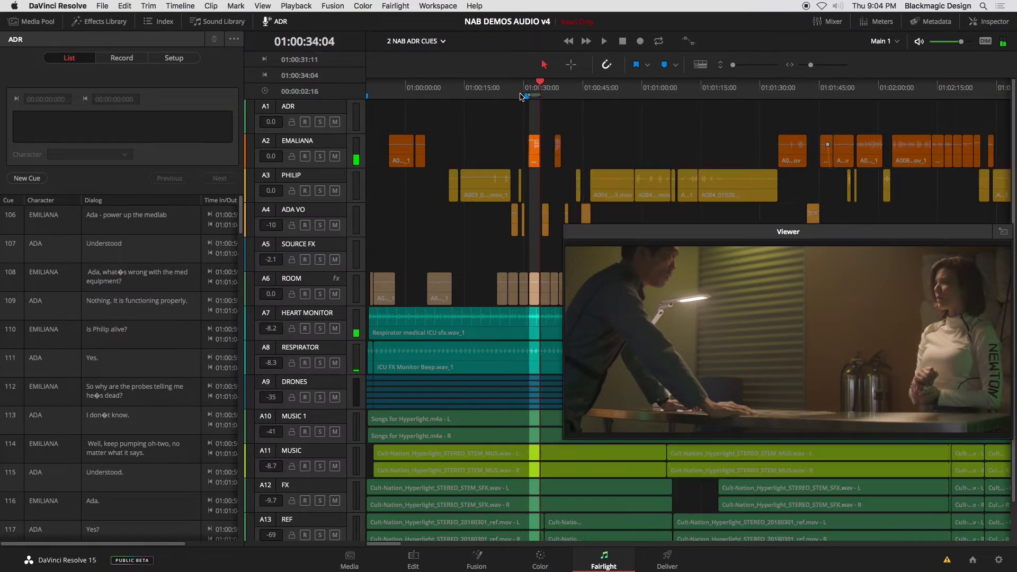
In ADR Setup, name track A1 ADR, record onto ADR, and use EMALIANA as guide track.
left_click(184, 62)
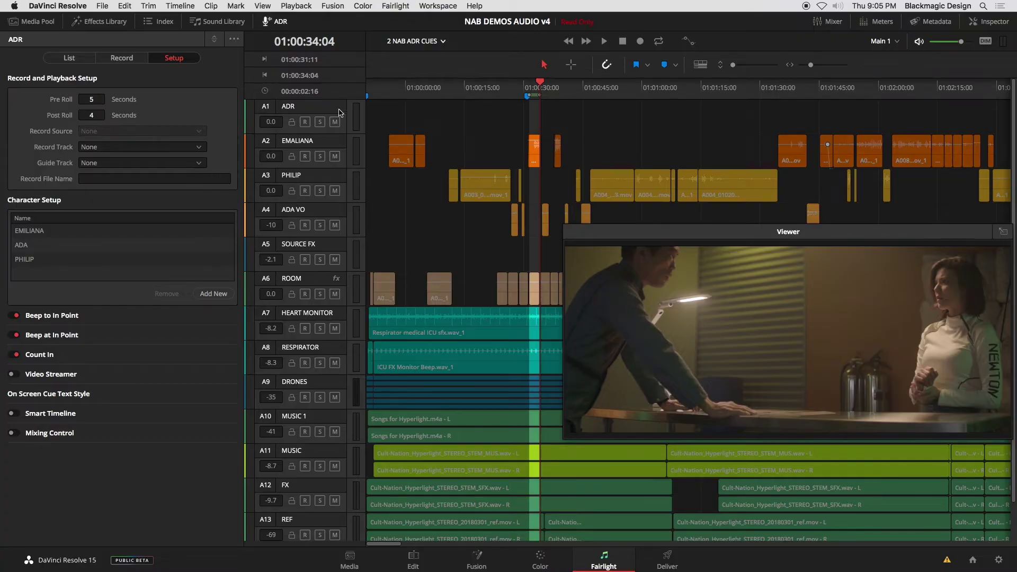
double_click(329, 107)
left_click(392, 110)
left_click(112, 151)
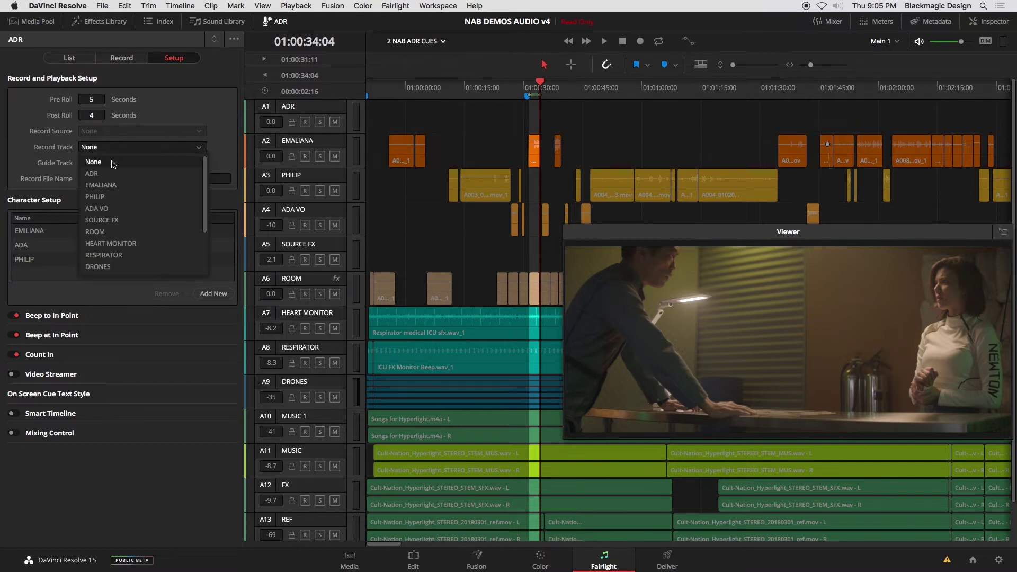
left_click(112, 174)
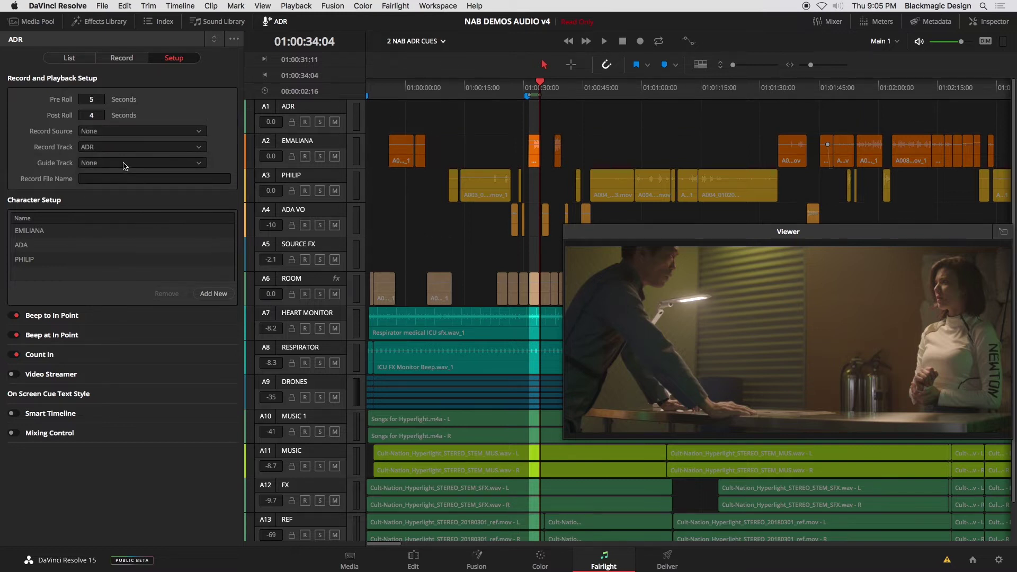
left_click(125, 165)
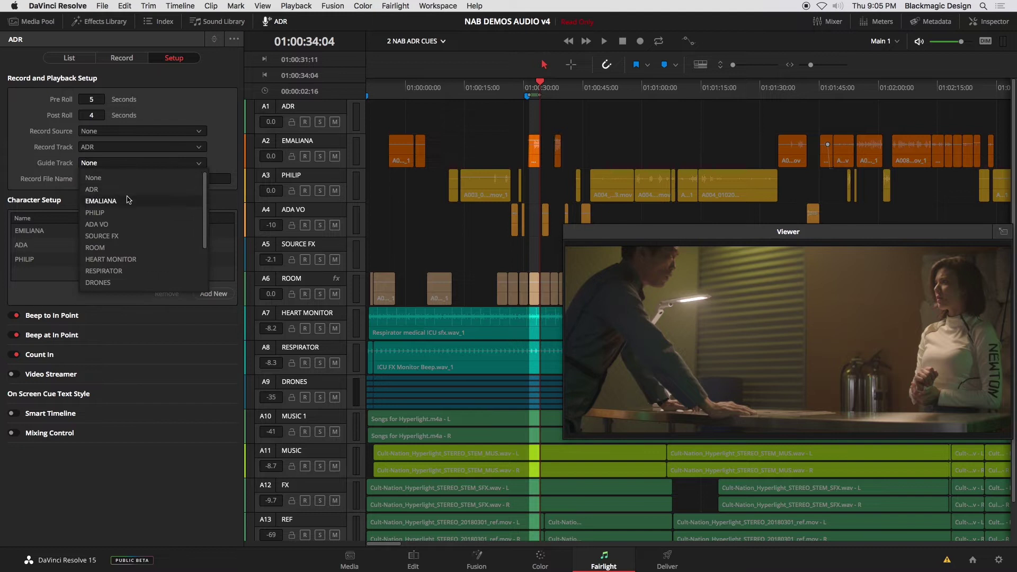
left_click(100, 201)
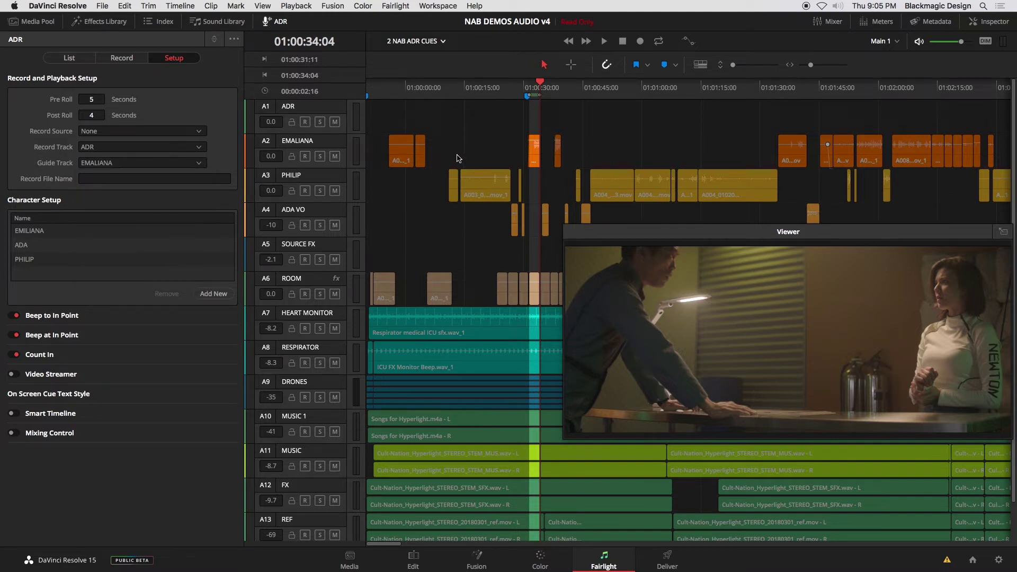
Try the first built-in microphone as recording input, then set the input back to None.
left_click(139, 135)
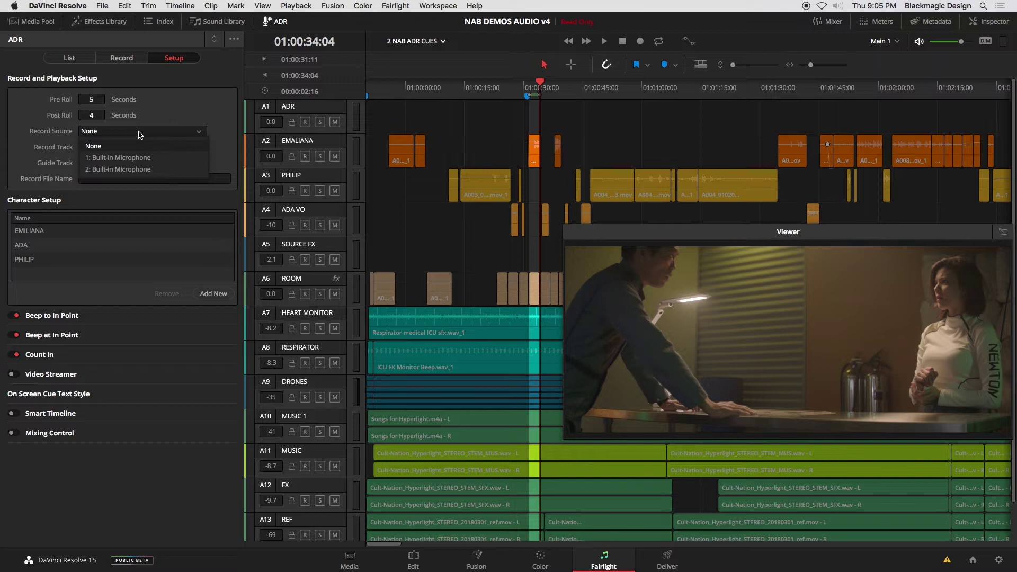
left_click(142, 158)
left_click(142, 165)
left_click(165, 137)
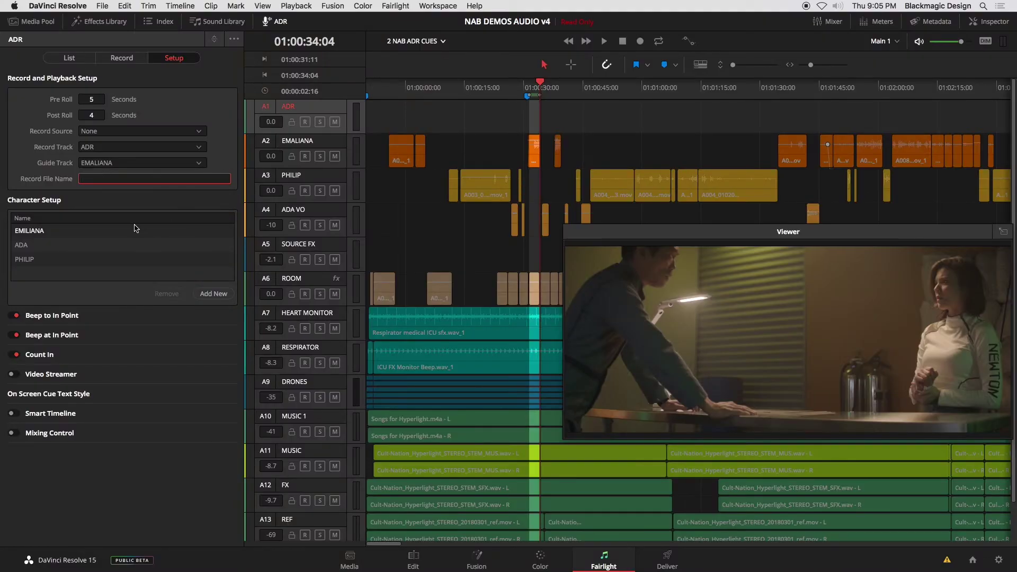
Select ADA and then EMILIANA in Character Setup, and turn on the Video Streamer.
left_click(165, 244)
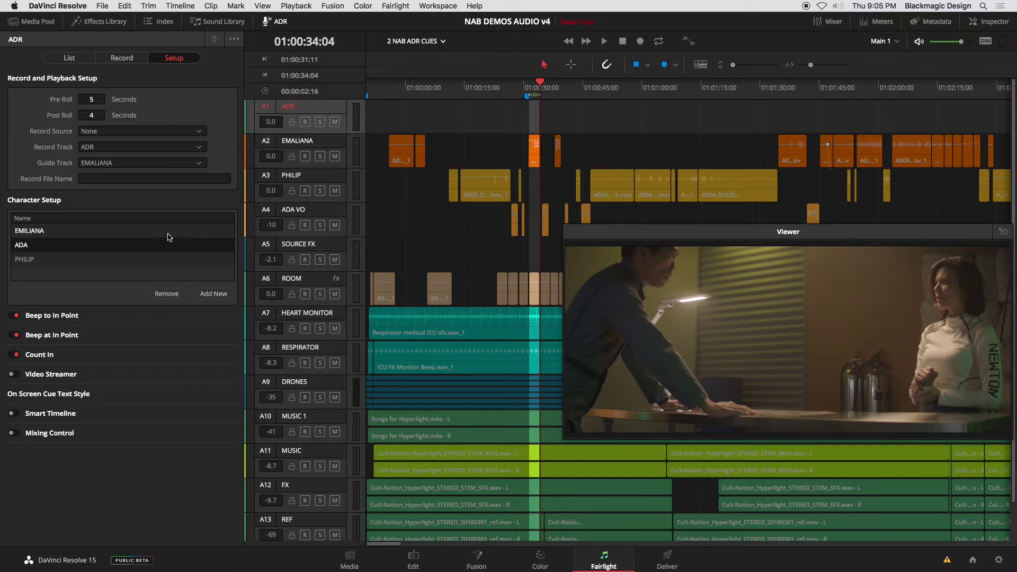
left_click(166, 235)
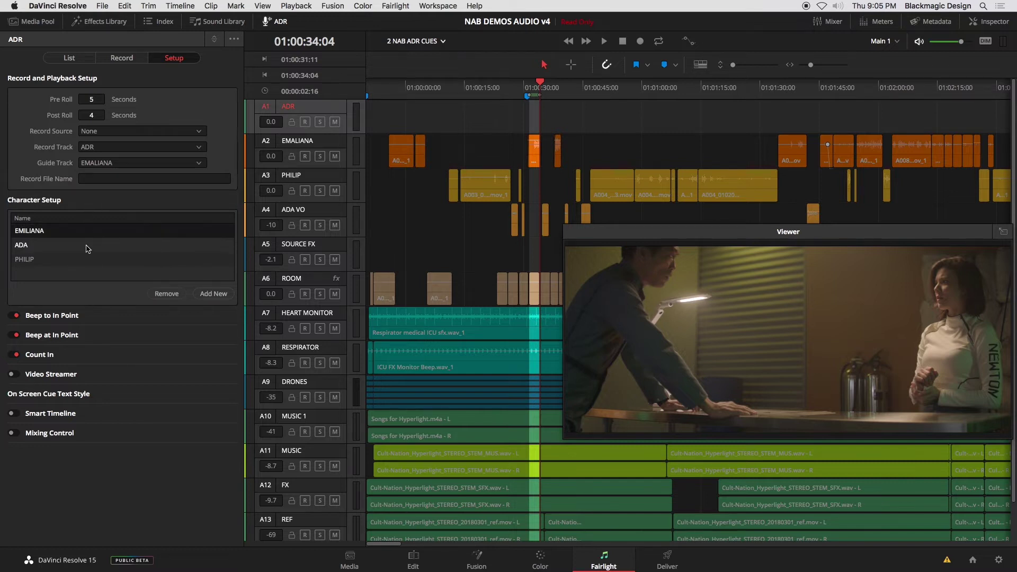
left_click(64, 244)
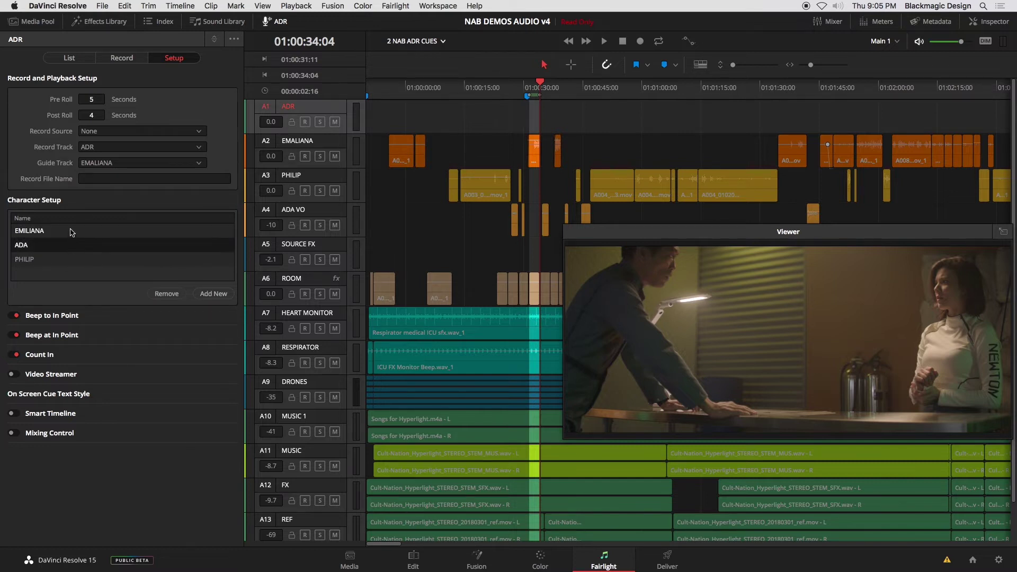
left_click(73, 232)
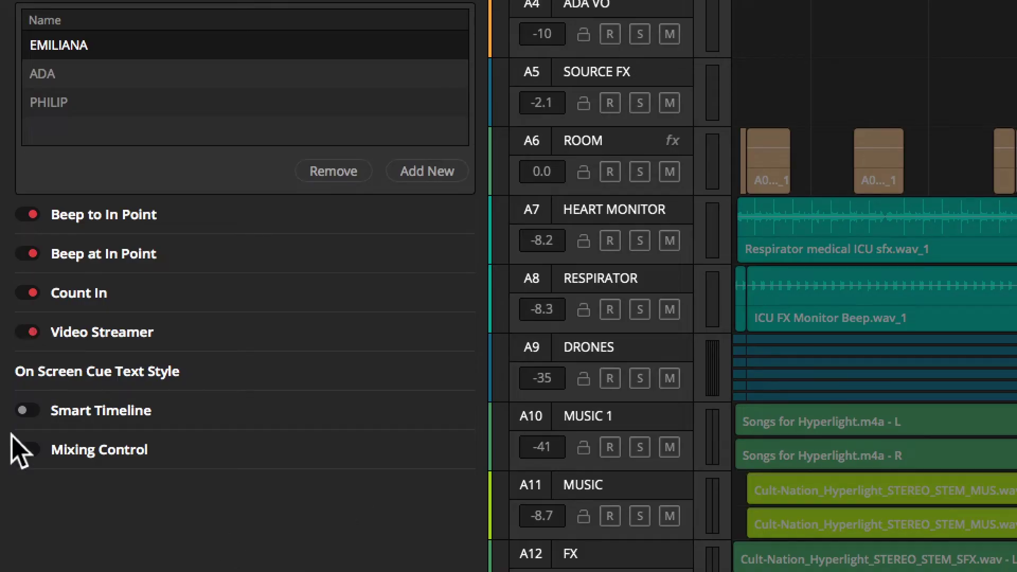
left_click(28, 411)
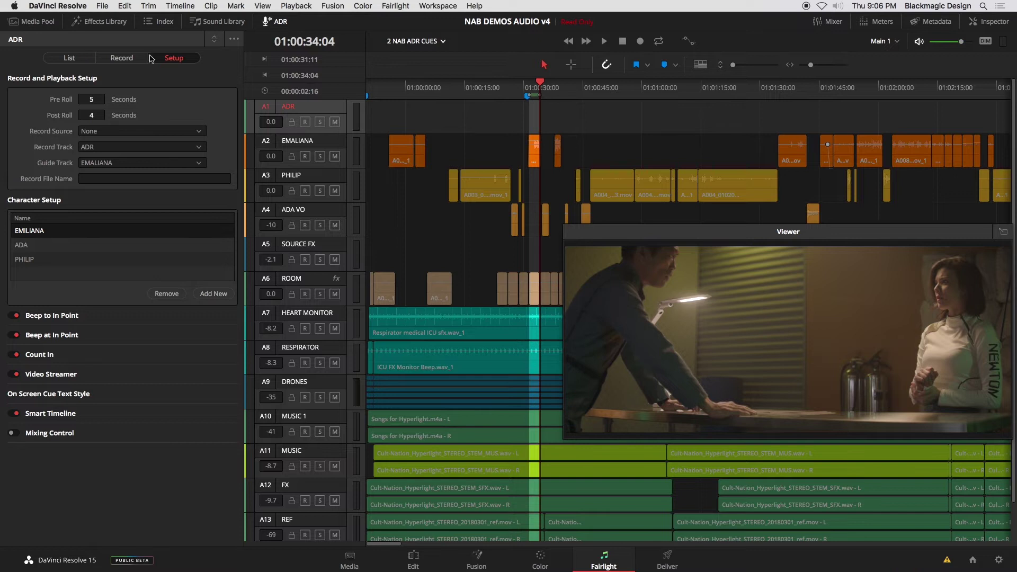
Create new ADR cue 209, 'ADA who am I speaking with', for the marked range.
left_click(83, 61)
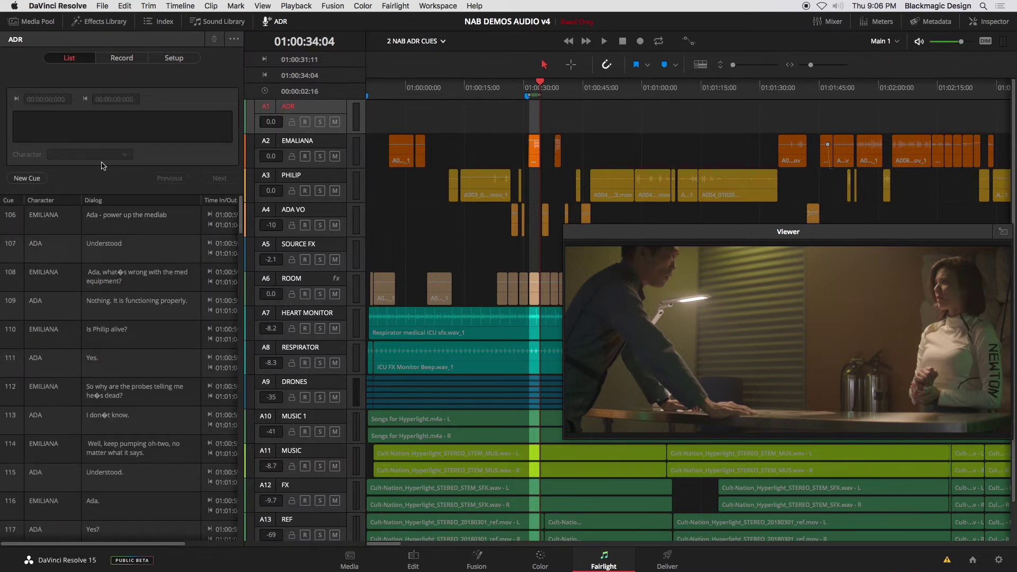
left_click(27, 178)
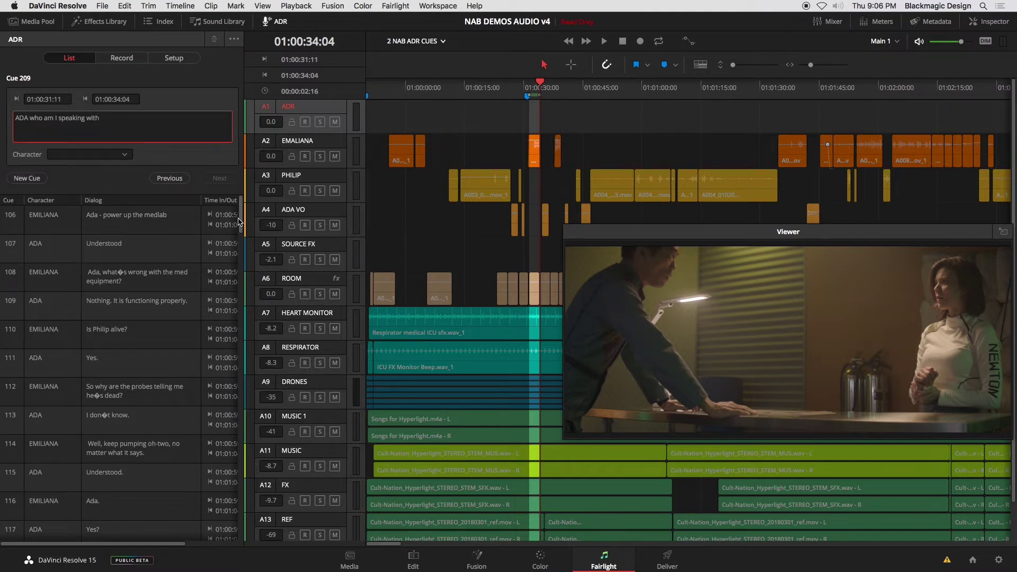
left_click_drag(241, 220, 237, 564)
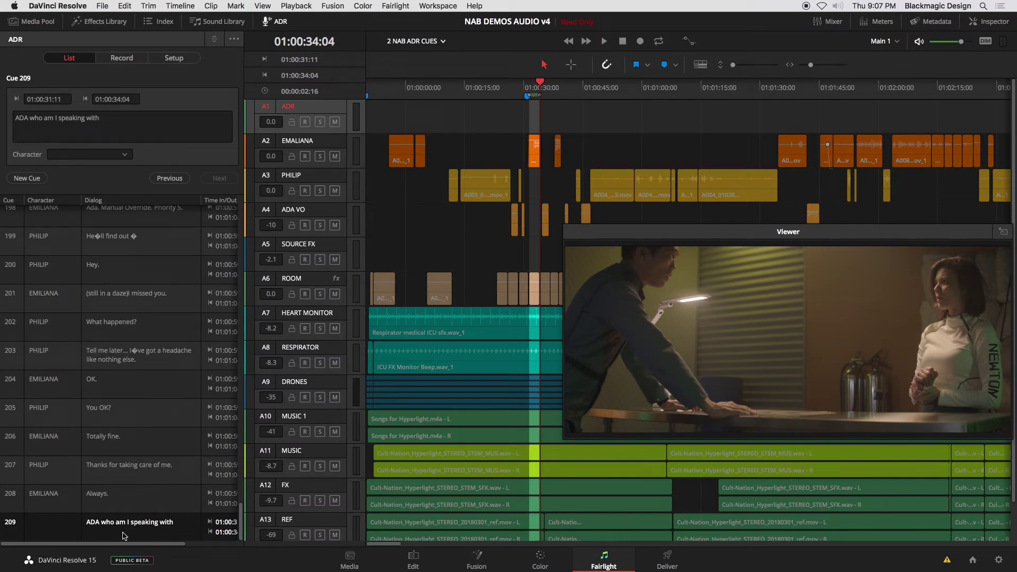
Check cues 207, 208 and 209 in the ADR list, ending on cue 209's Record controls.
left_click(131, 493)
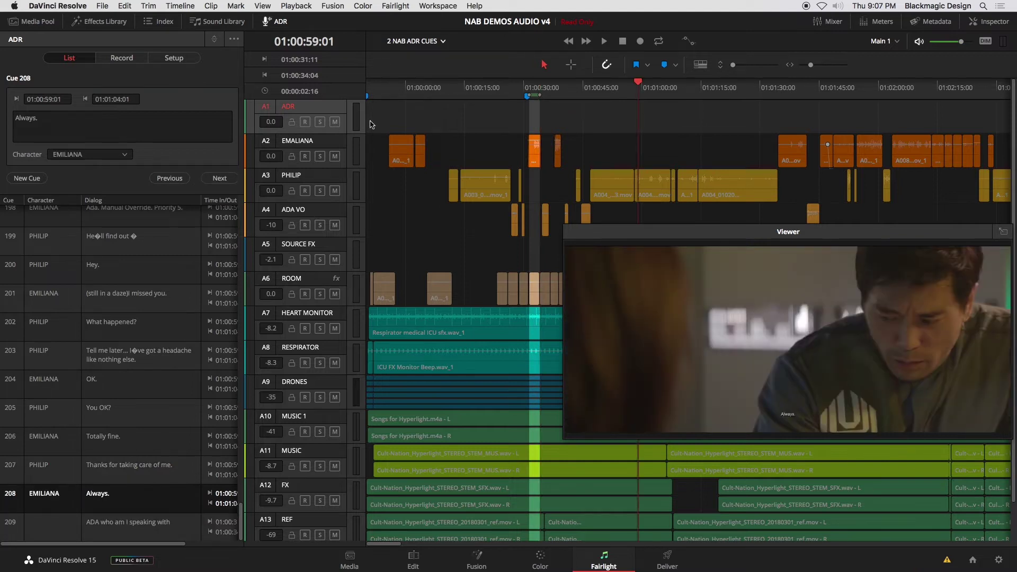
left_click(511, 113)
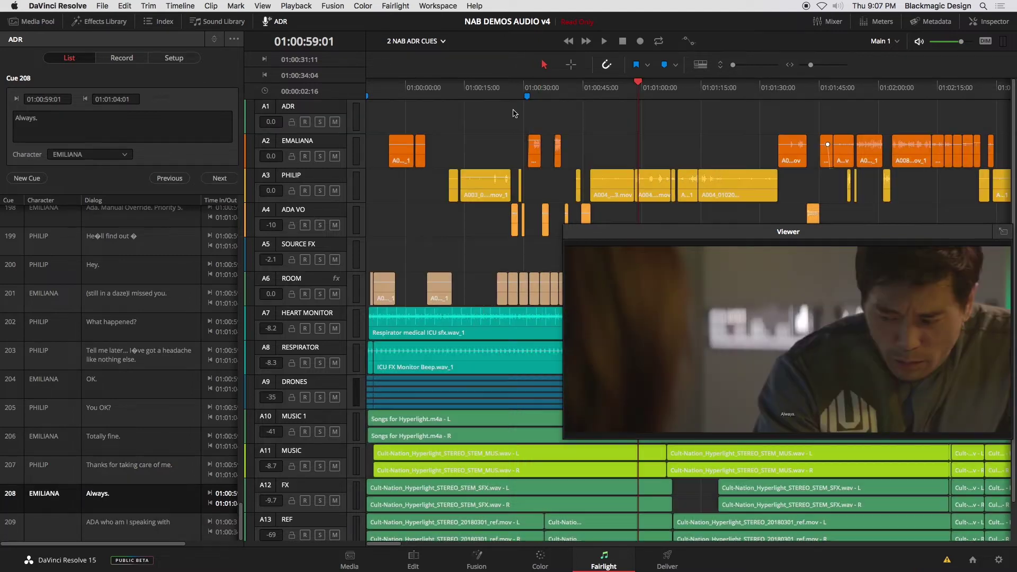
left_click(161, 520)
left_click(151, 507)
left_click(145, 473)
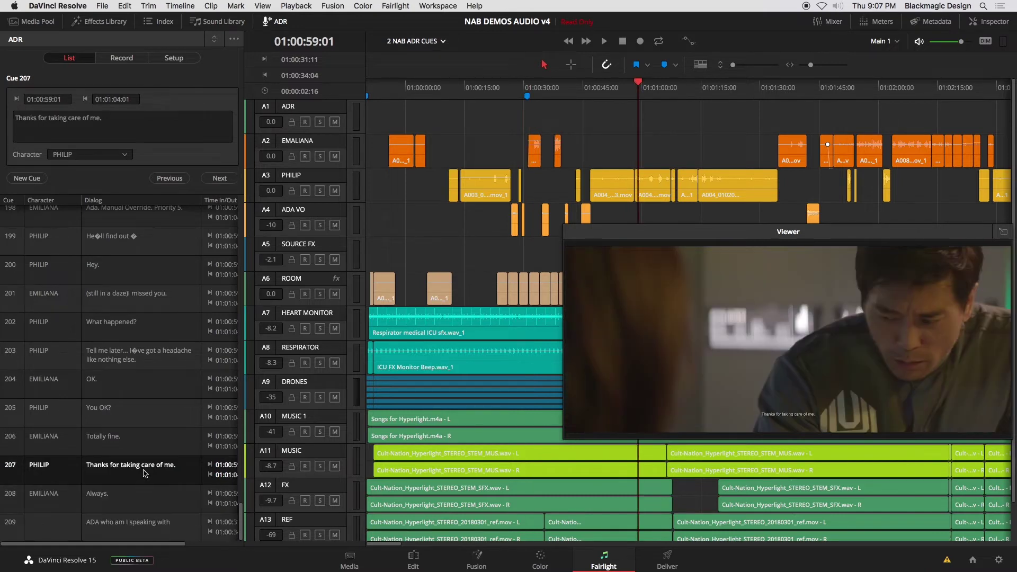
left_click(133, 508)
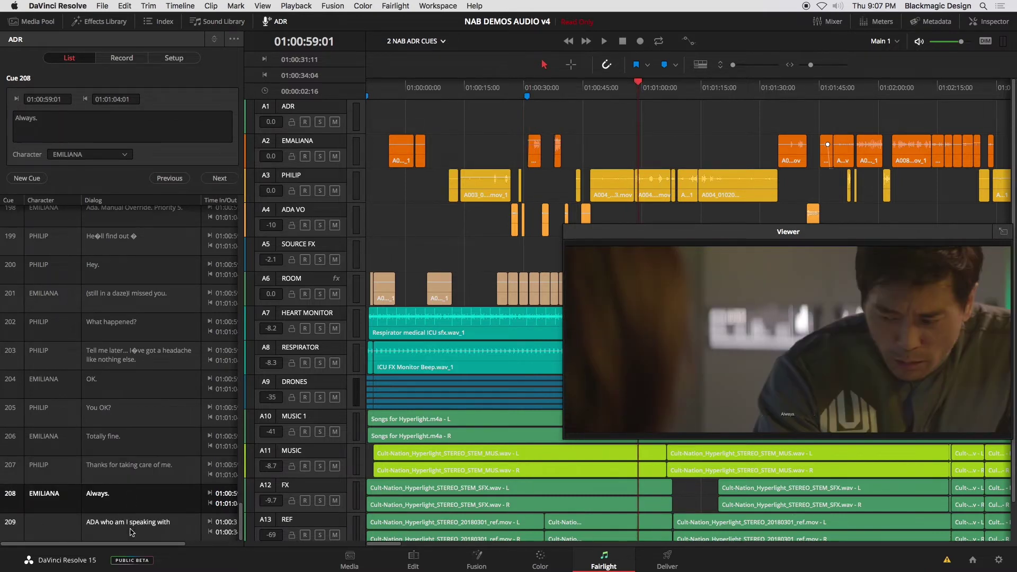
left_click(132, 528)
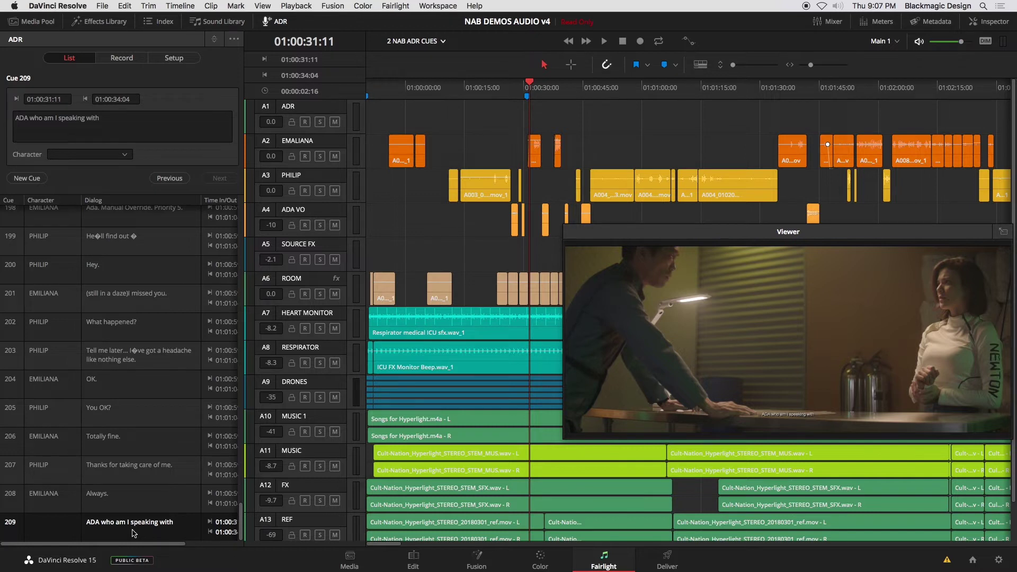
left_click(132, 61)
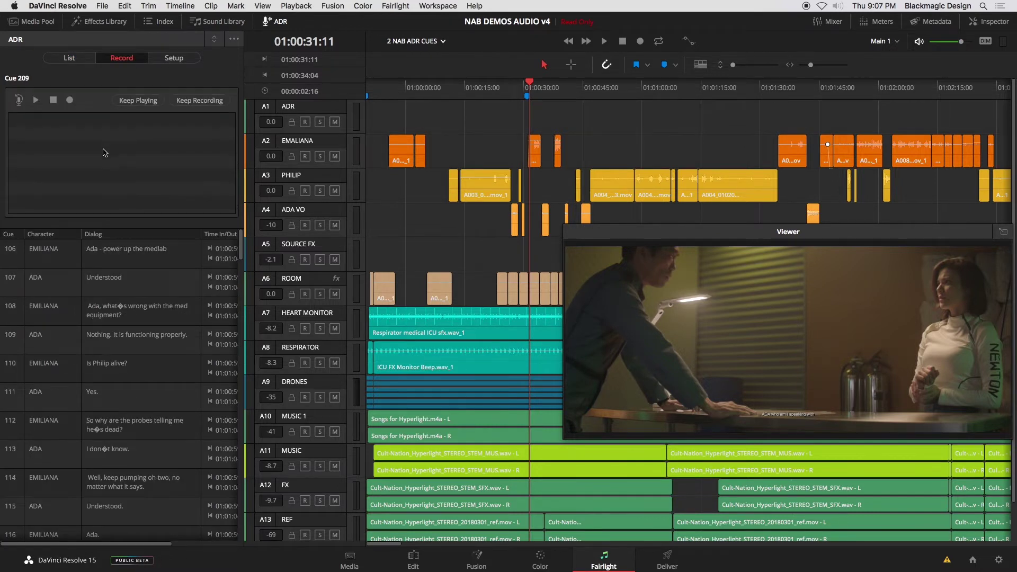
Move the viewer over the timeline's left side and rehearse cue 209 from its pre-roll.
left_click_drag(655, 232, 473, 191)
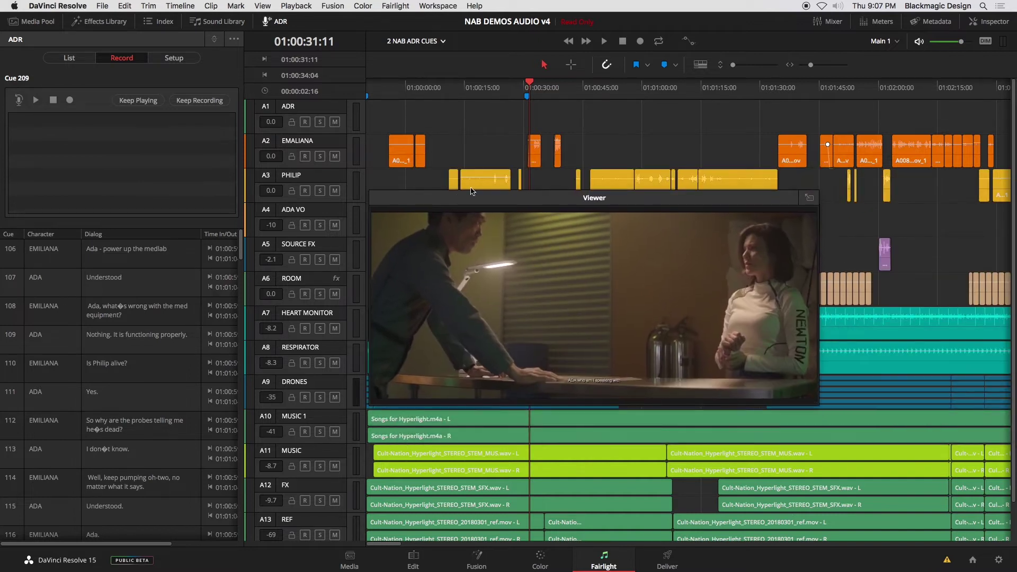
left_click(19, 101)
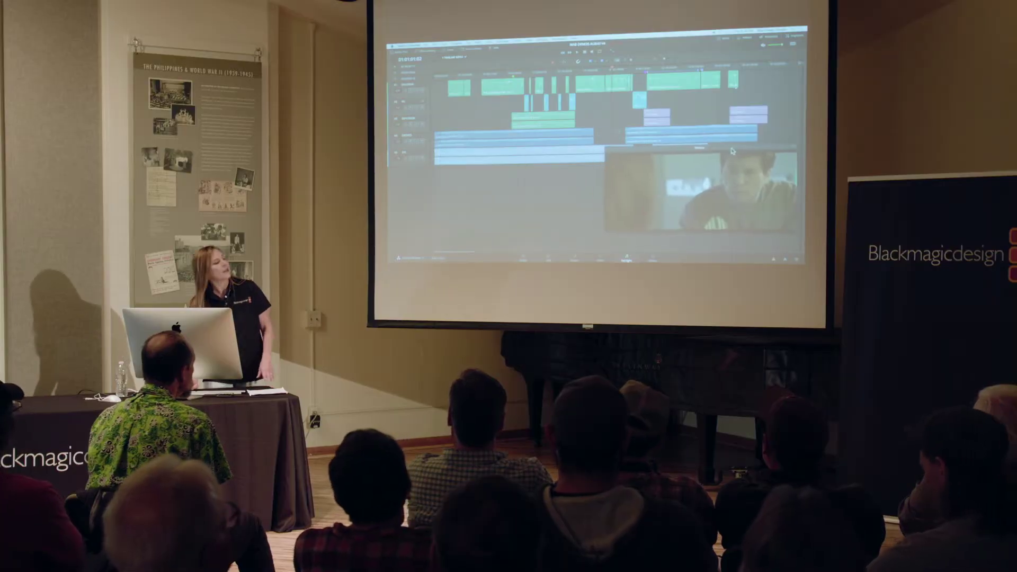
Nudge the floating viewer slightly up and left beside the five-track timeline.
left_click_drag(733, 151, 705, 145)
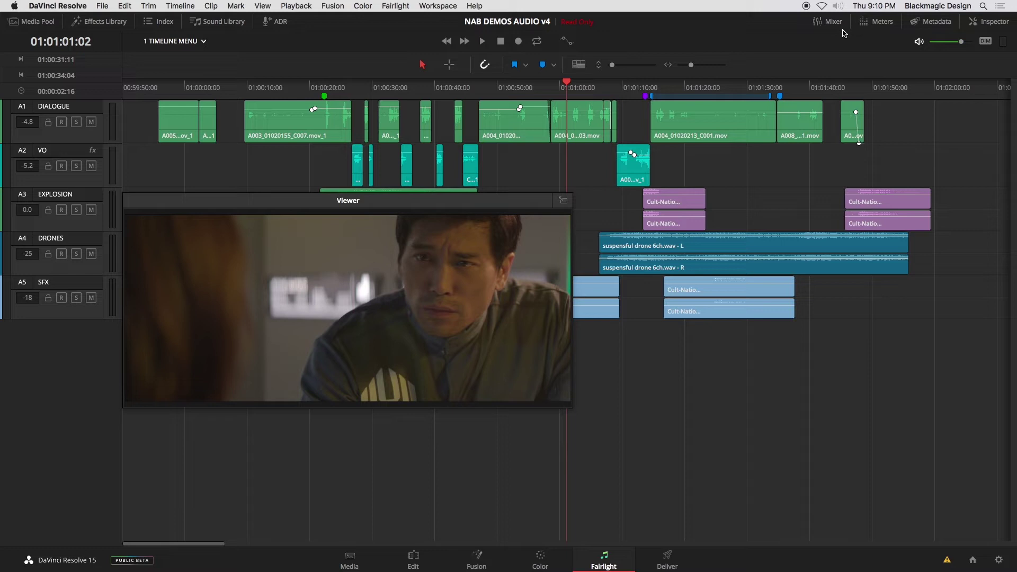
Make the audio tracks much taller, move the viewer lower right, and zoom in at 01:00:32:19.
left_click_drag(612, 65, 618, 66)
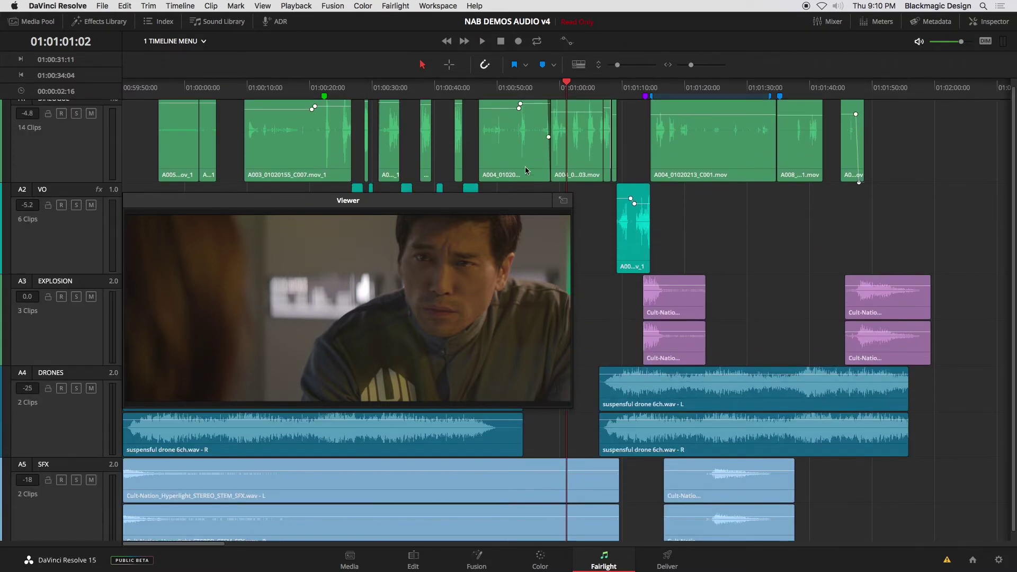
left_click_drag(521, 207, 839, 279)
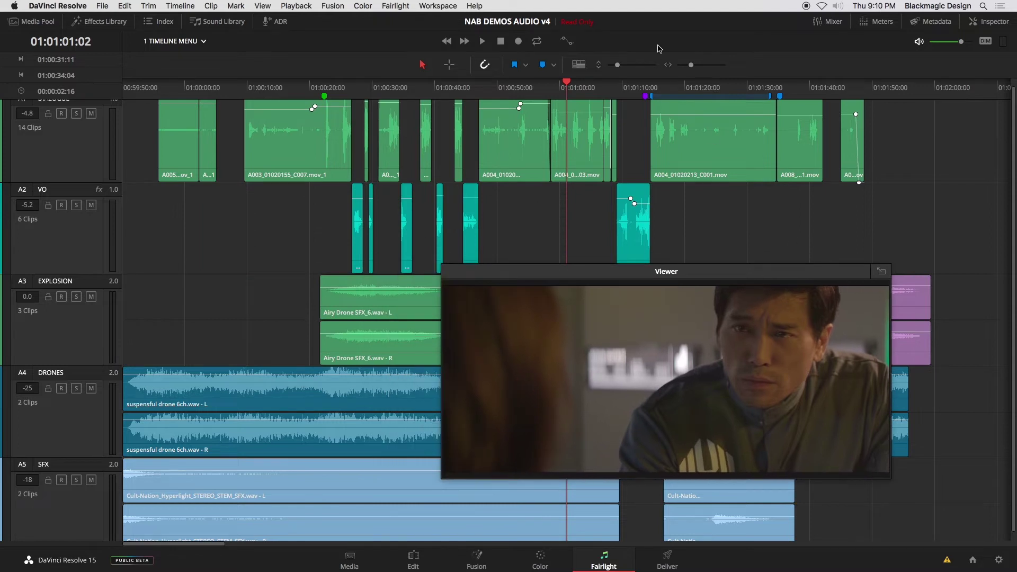
left_click_drag(619, 65, 651, 66)
left_click(390, 89)
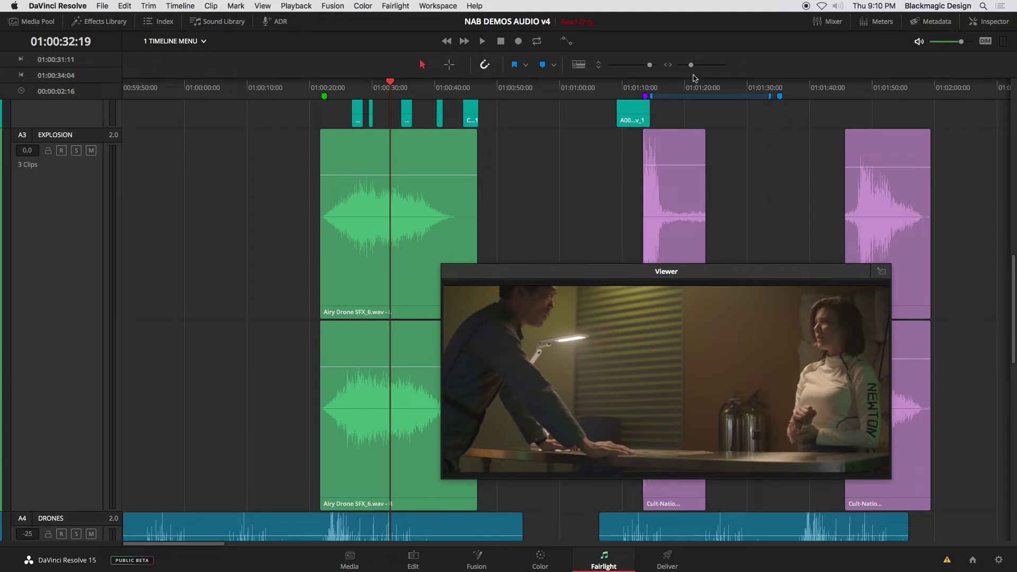
left_click_drag(698, 70, 721, 68)
left_click(553, 223)
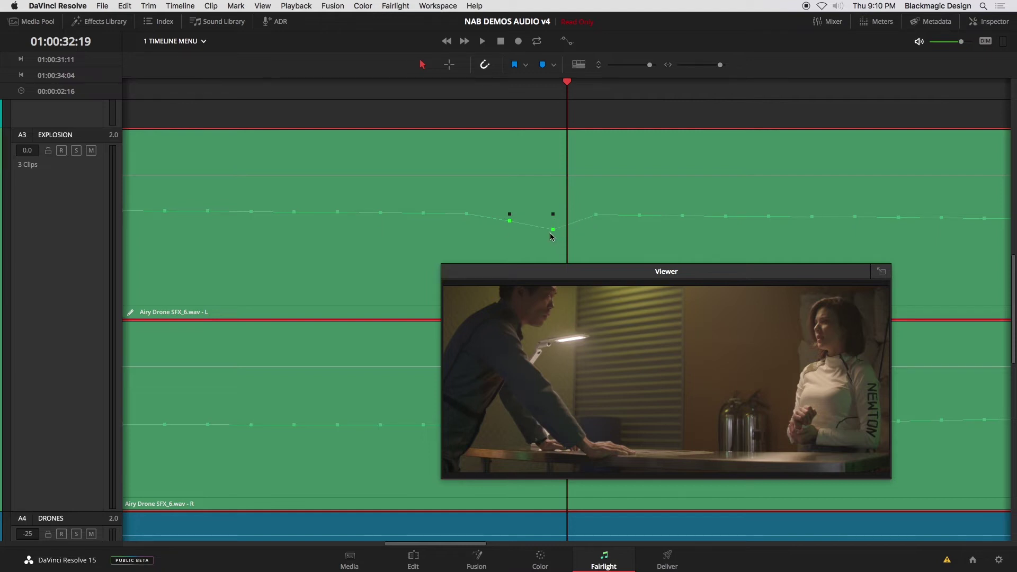
Draw a flat volume line across the Airy Drone SFX clip on the EXPLOSION track.
mouse_move(708, 223)
left_mouse_down()
mouse_move(802, 220)
mouse_move(347, 227)
mouse_move(812, 225)
mouse_move(425, 232)
mouse_move(568, 208)
mouse_move(811, 209)
mouse_move(401, 186)
mouse_move(354, 209)
mouse_move(683, 236)
mouse_move(856, 217)
mouse_move(349, 215)
left_mouse_up()
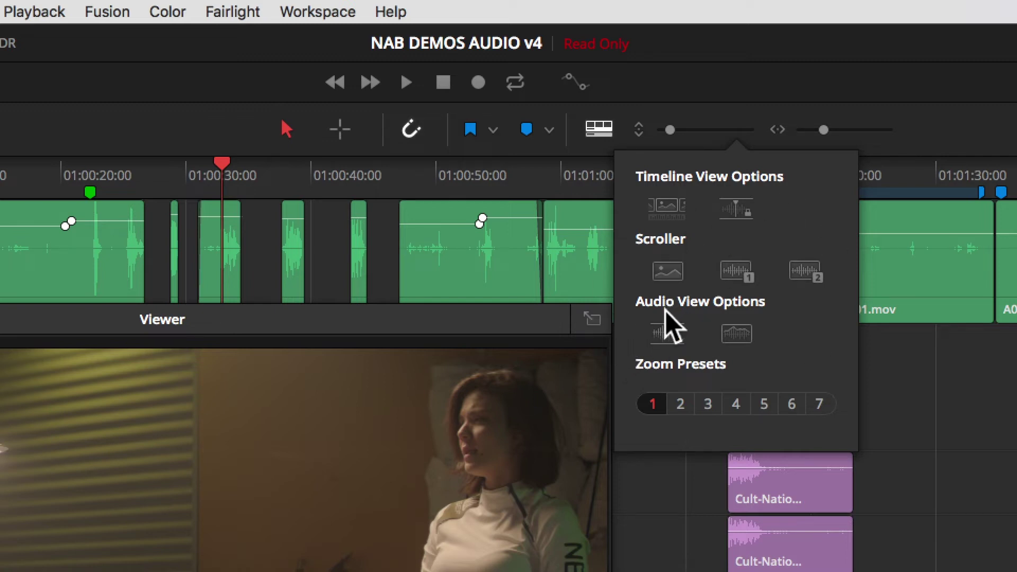
Show the Video 1 track in the timeline, and zoom far in and back out with Cmd+=/Cmd+-.
left_click(666, 219)
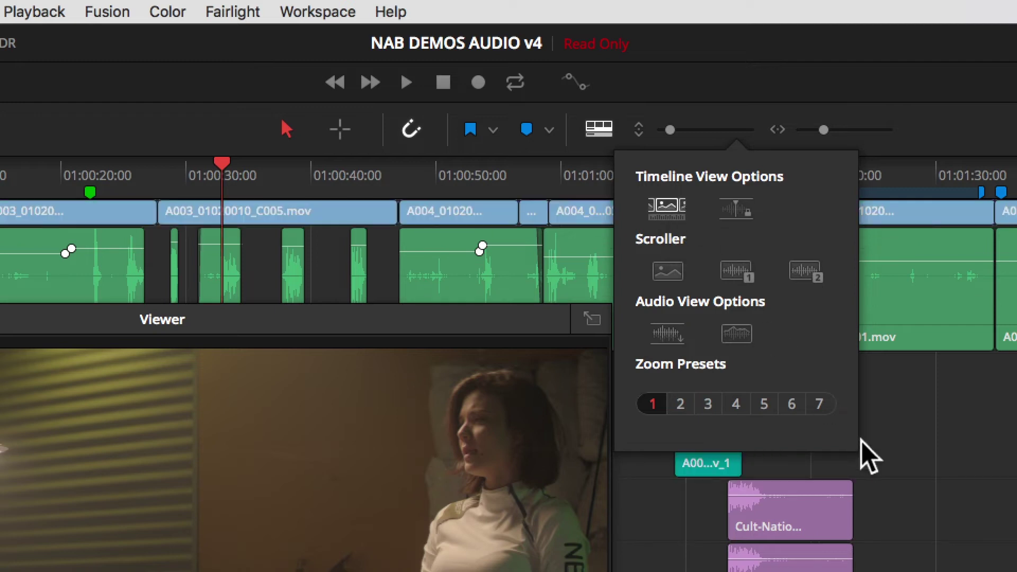
key("super+equal")
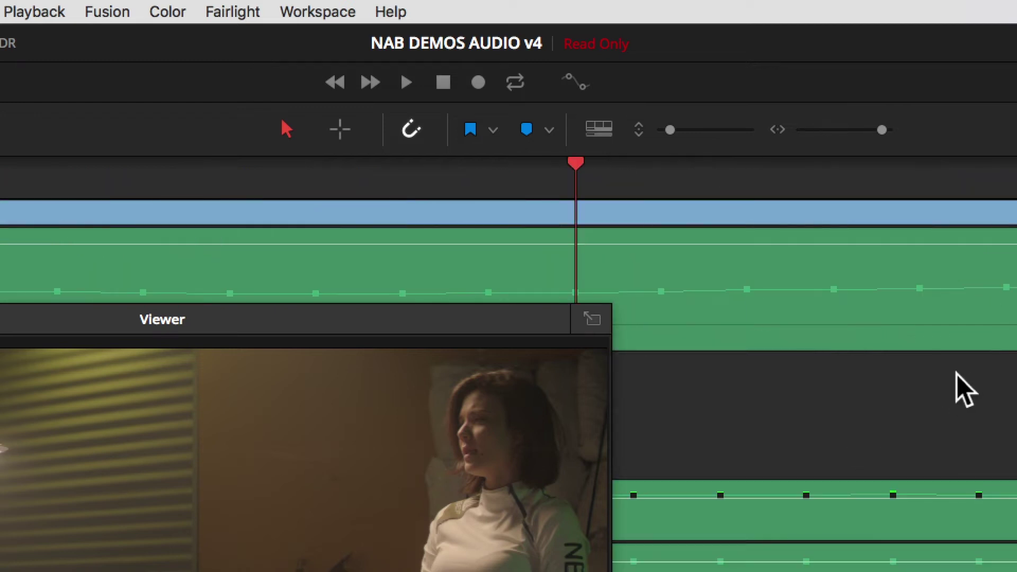
key("super+minus")
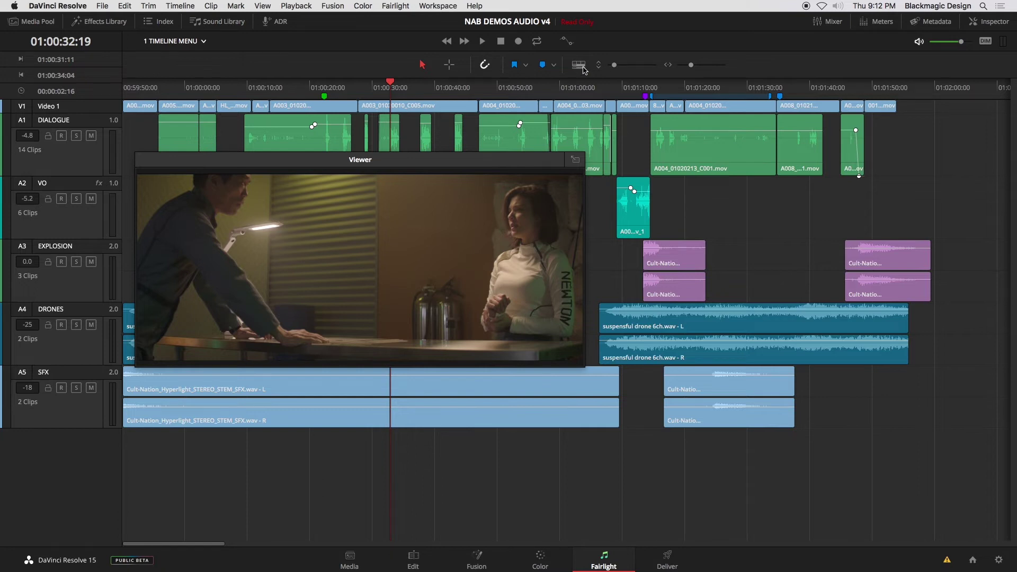
left_click(583, 68)
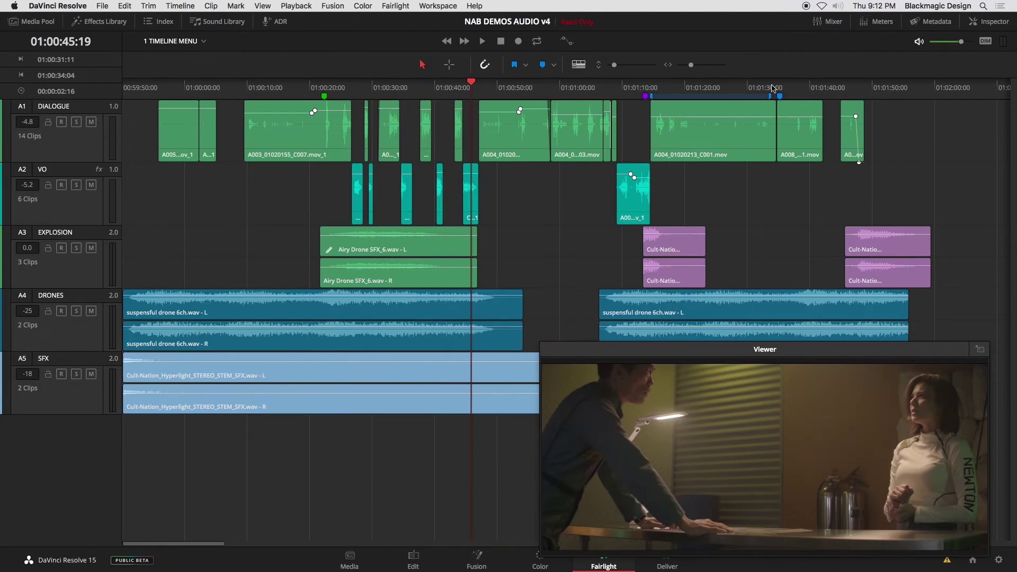
Zoom the timeline in on the clips and park the playhead at 01:00:35:23.
left_click_drag(685, 64, 695, 66)
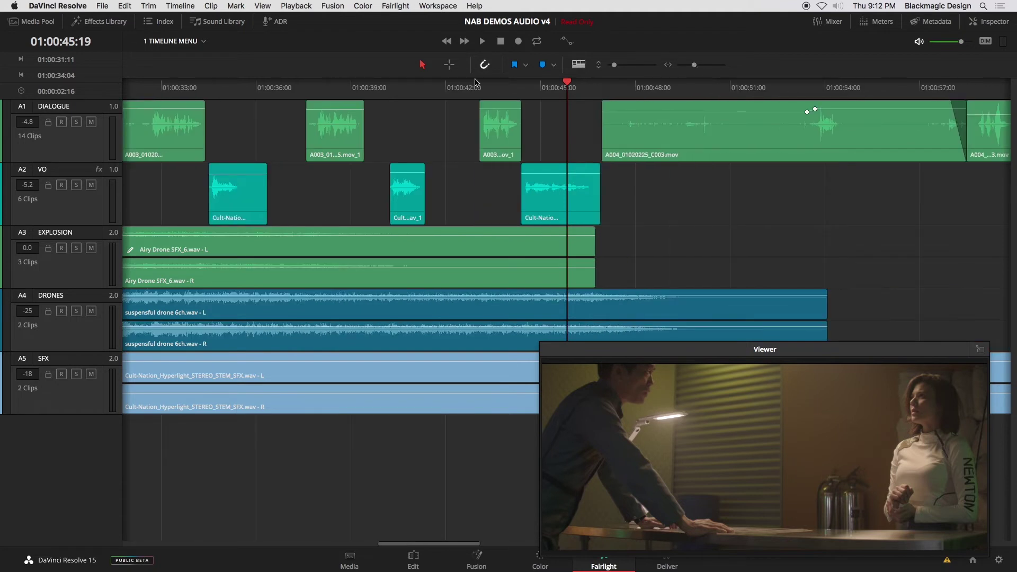
left_click(366, 87)
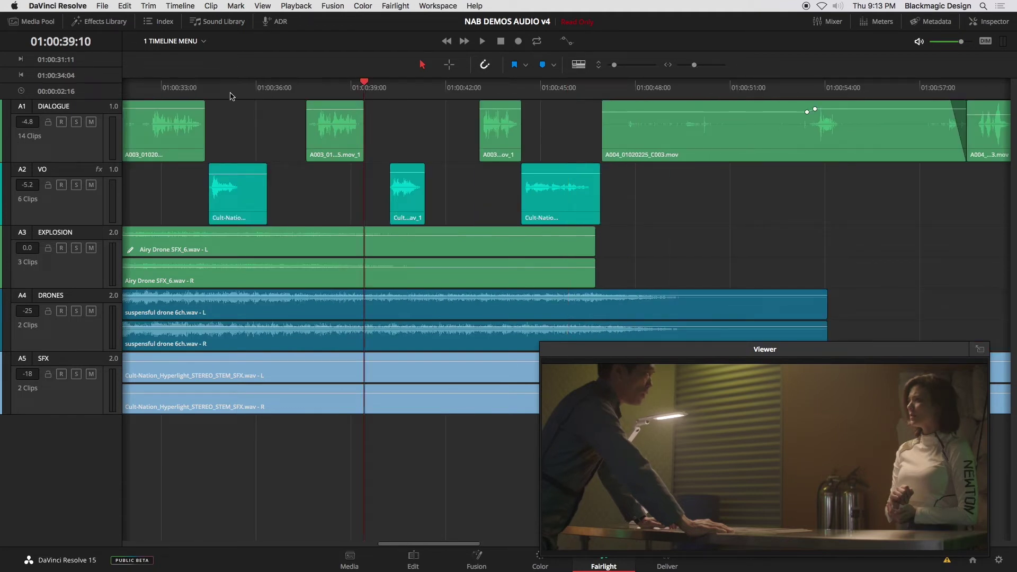
left_click(250, 94)
left_click_drag(252, 86, 257, 86)
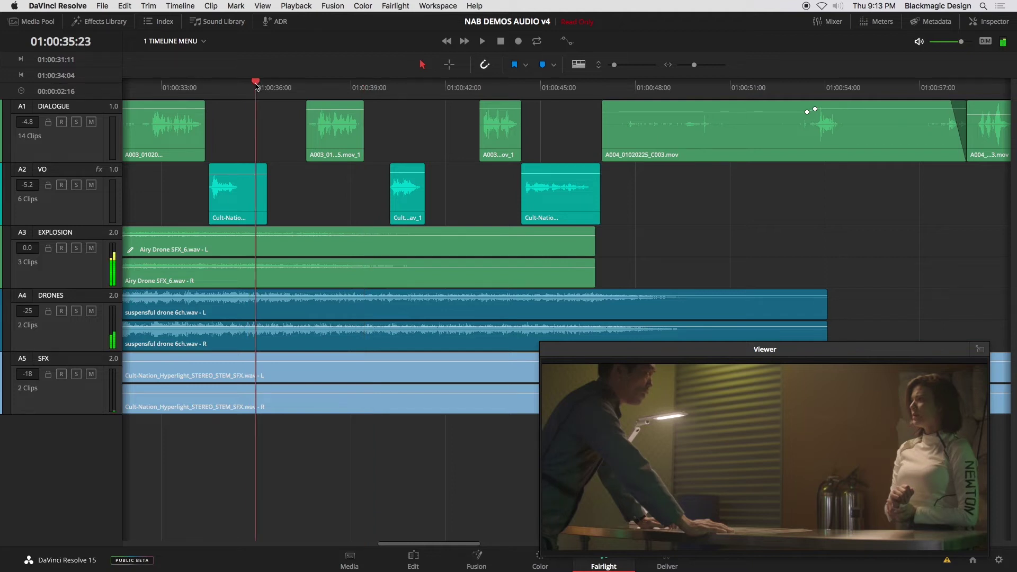
Turn on the fixed playhead option, then play the scrolling timeline and stop at 01:00:42:08.
left_click(578, 64)
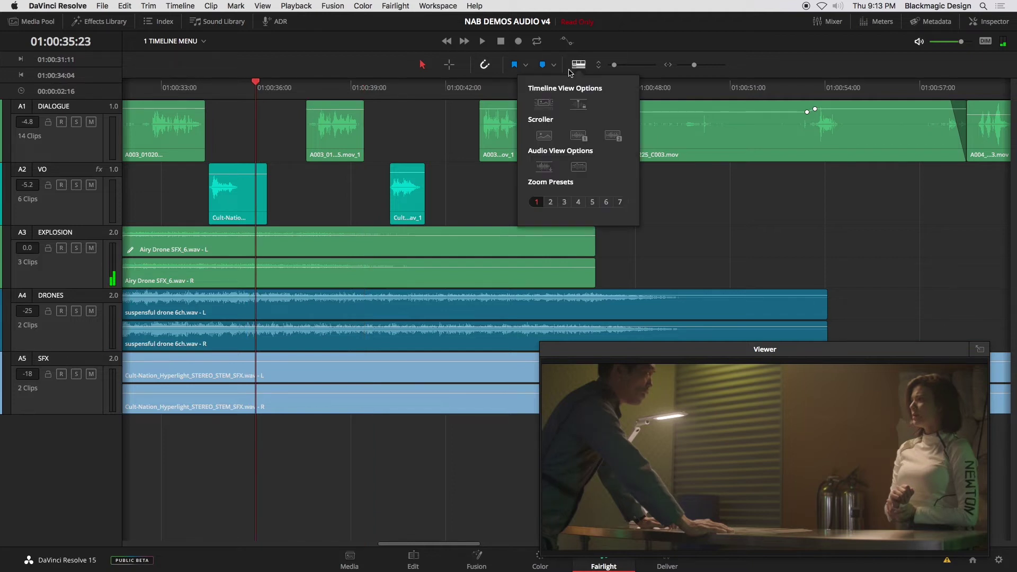
left_click(578, 105)
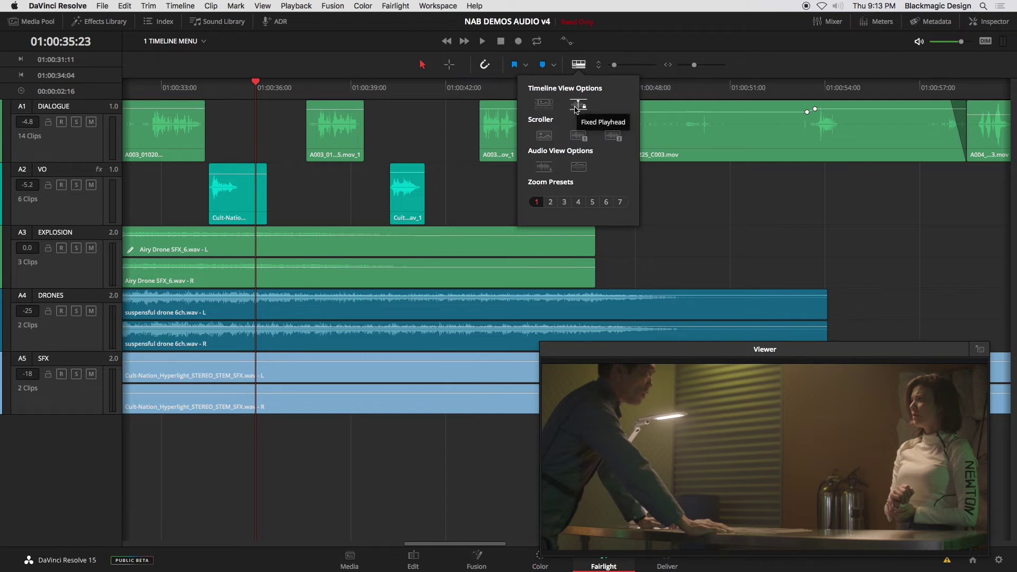
left_click(439, 195)
key("space")
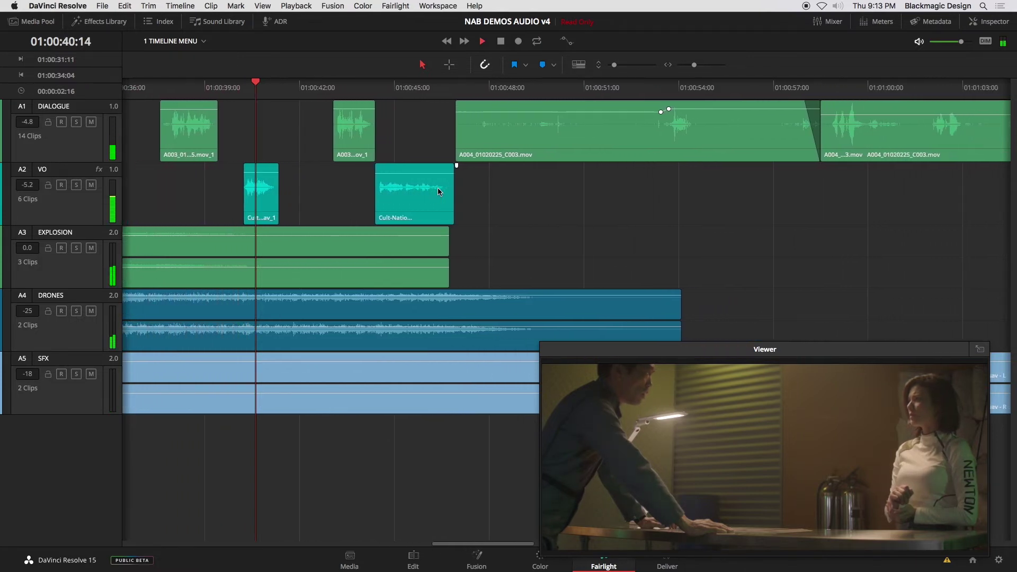
key("space")
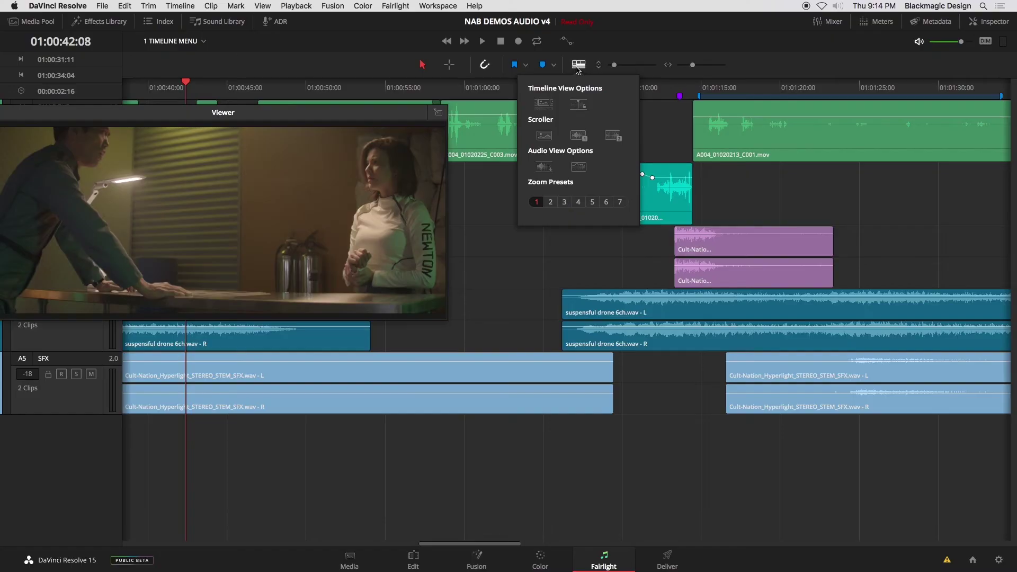
Show the video and audio scroller strips under the tracks and move the playhead to about 01:01:13.
left_click(548, 140)
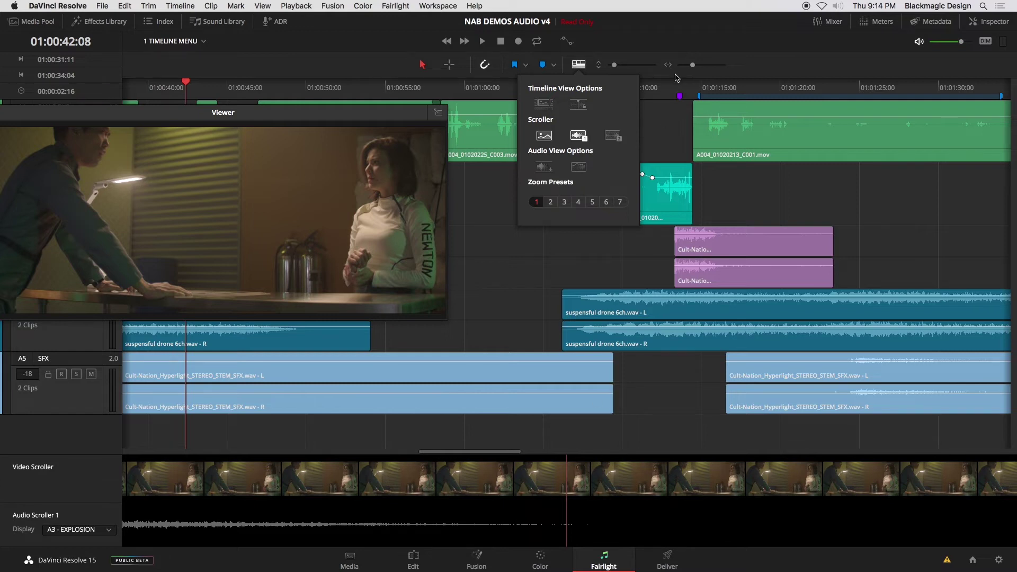
left_click(517, 254)
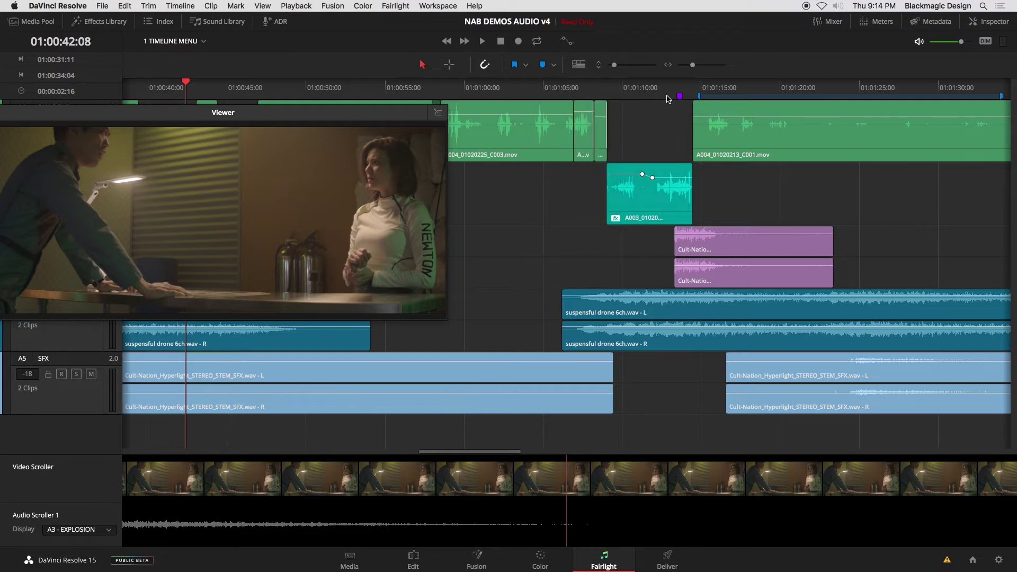
left_click(671, 91)
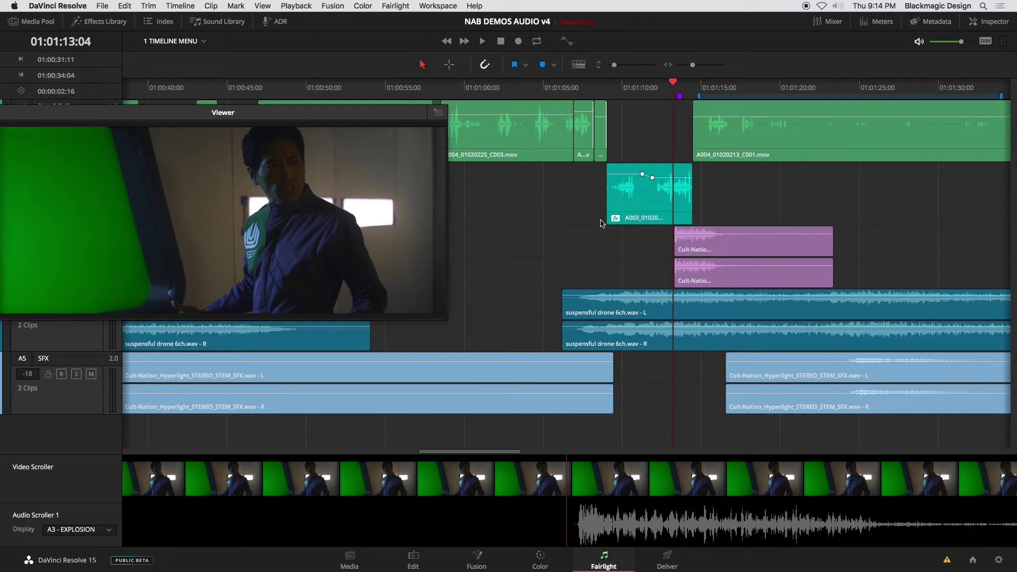
Play across the shot change from about 01:01:12 and compare the green-screen and spaceship shots.
left_click(659, 94)
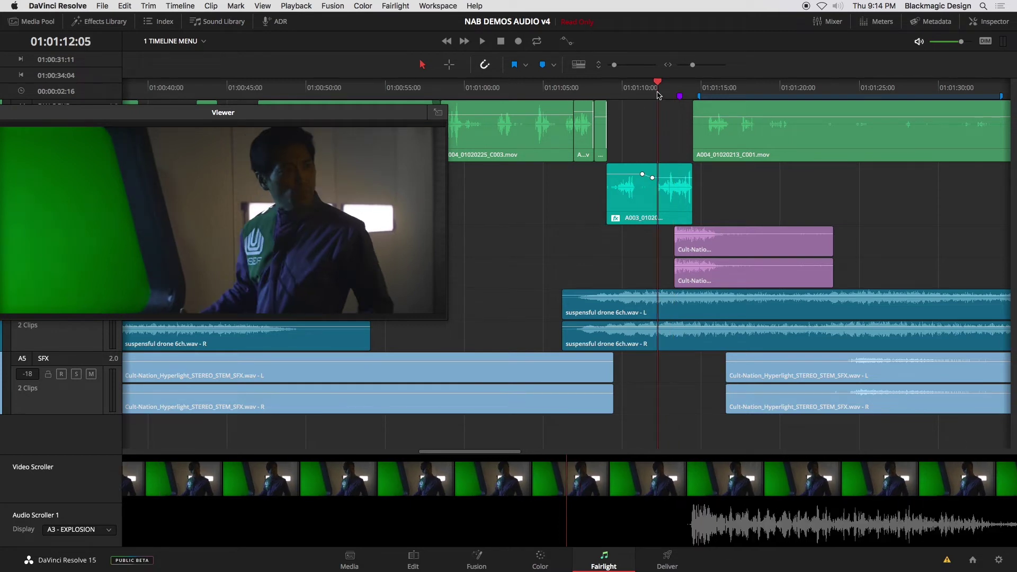
key("space")
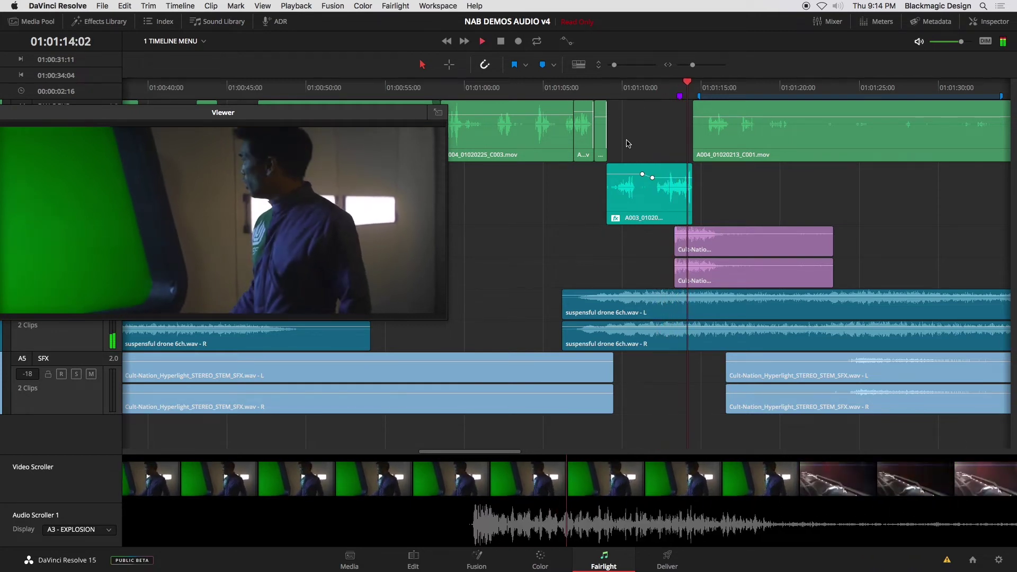
key("space")
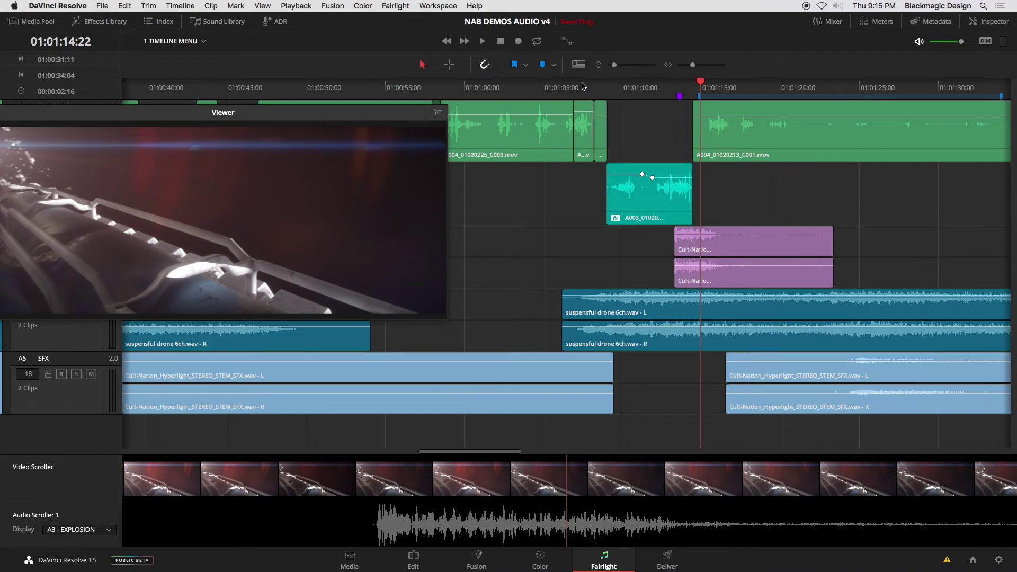
left_click(683, 89)
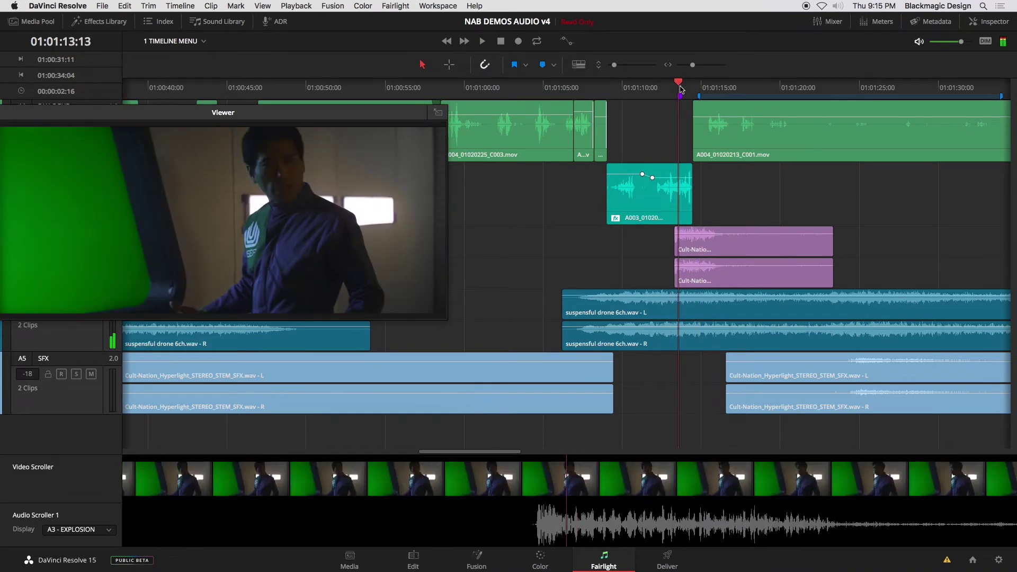
left_click(710, 89)
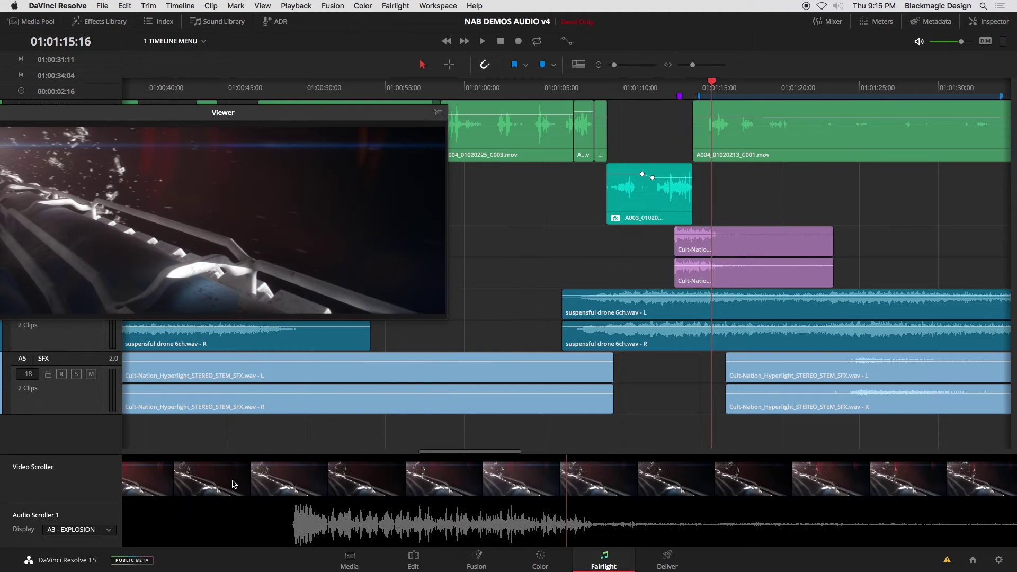
Scrub the video thumbnails and explosion waveform to pin the cut frame at 01:01:14:05.
left_click_drag(222, 483, 792, 476)
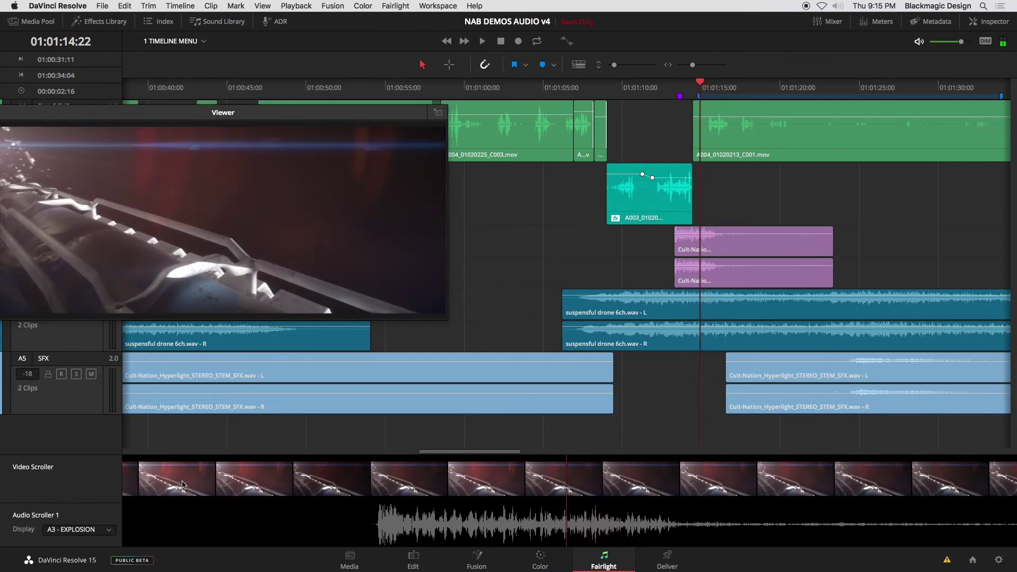
left_click(679, 89)
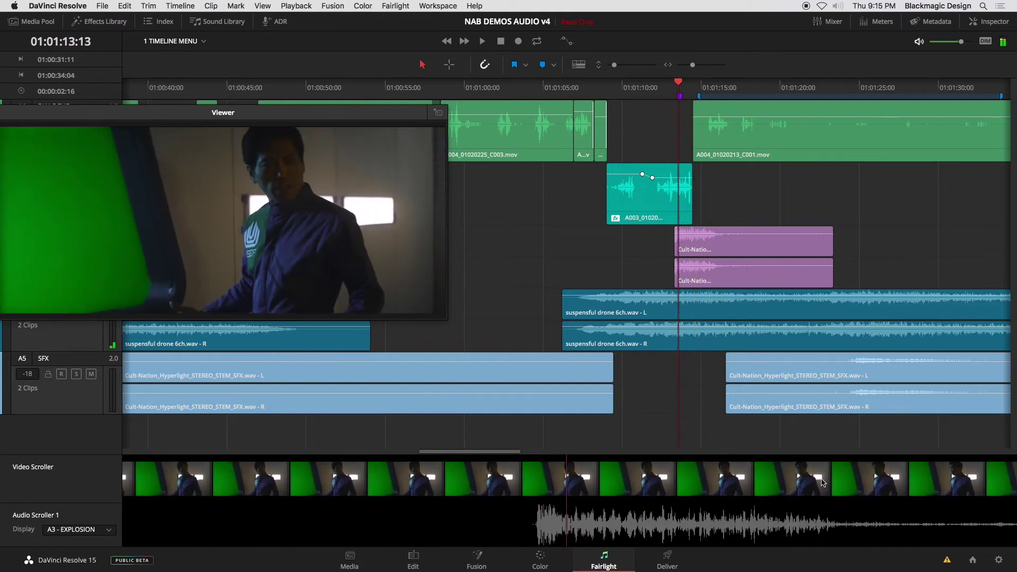
left_click_drag(823, 483, 943, 488)
left_click_drag(531, 513, 602, 516)
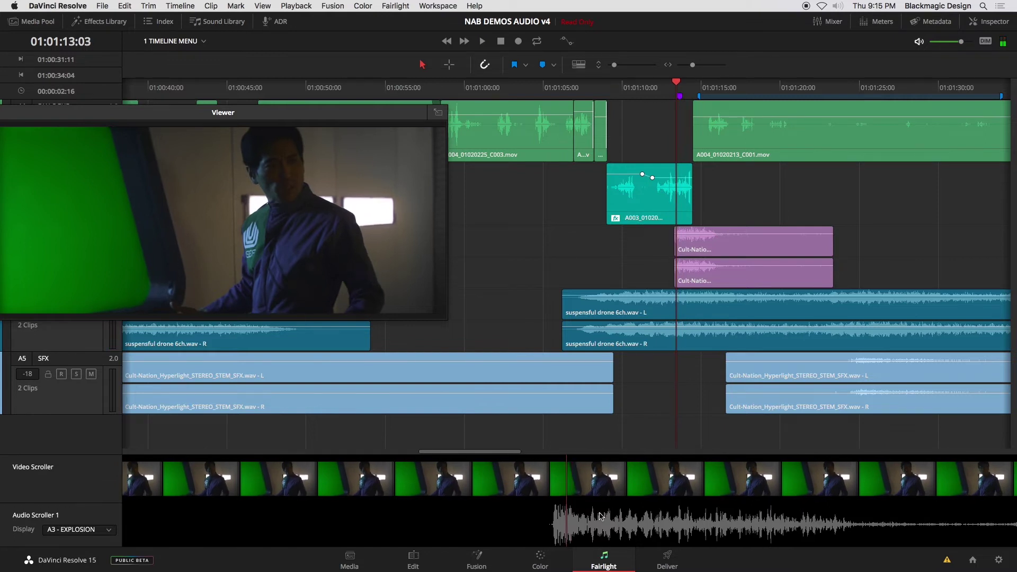
left_click_drag(469, 480, 911, 477)
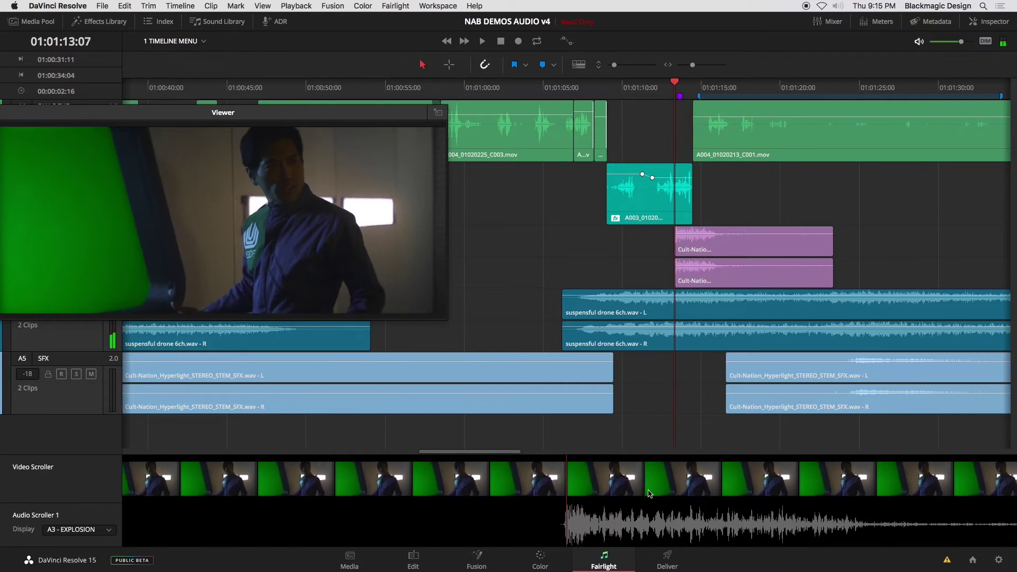
left_click(680, 84)
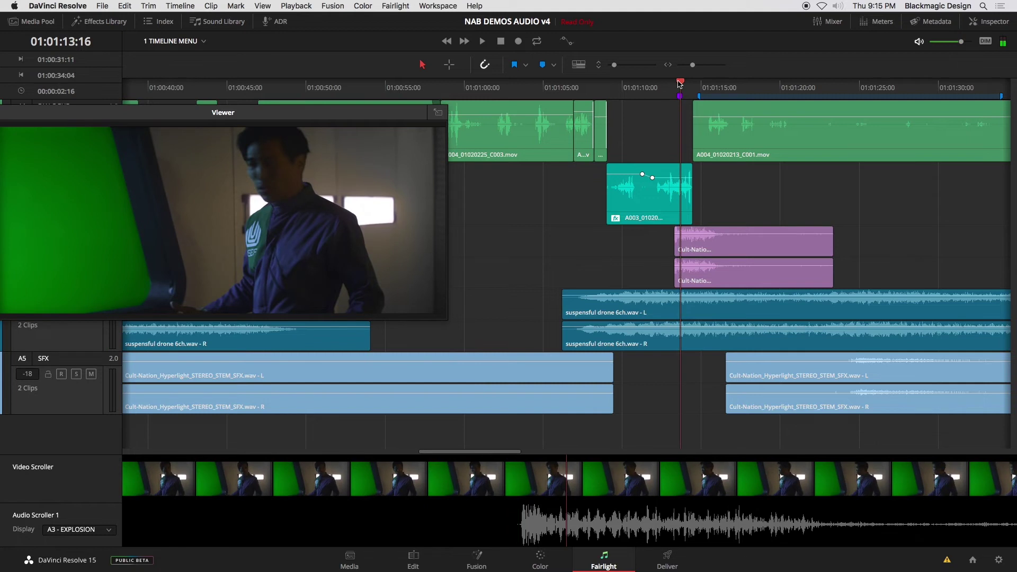
key("space")
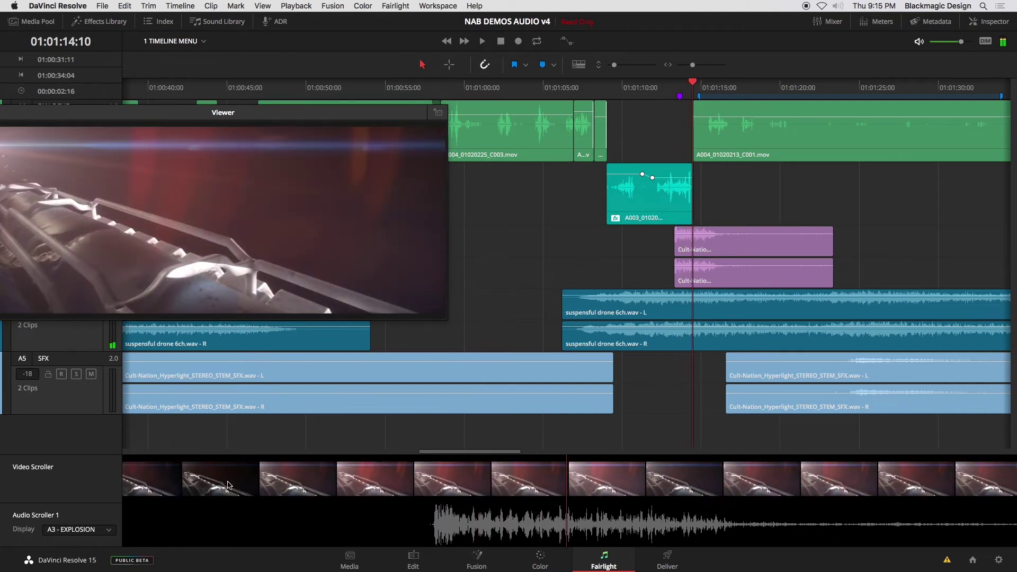
mouse_move(229, 486)
left_mouse_down()
mouse_move(595, 478)
mouse_move(216, 477)
left_mouse_up()
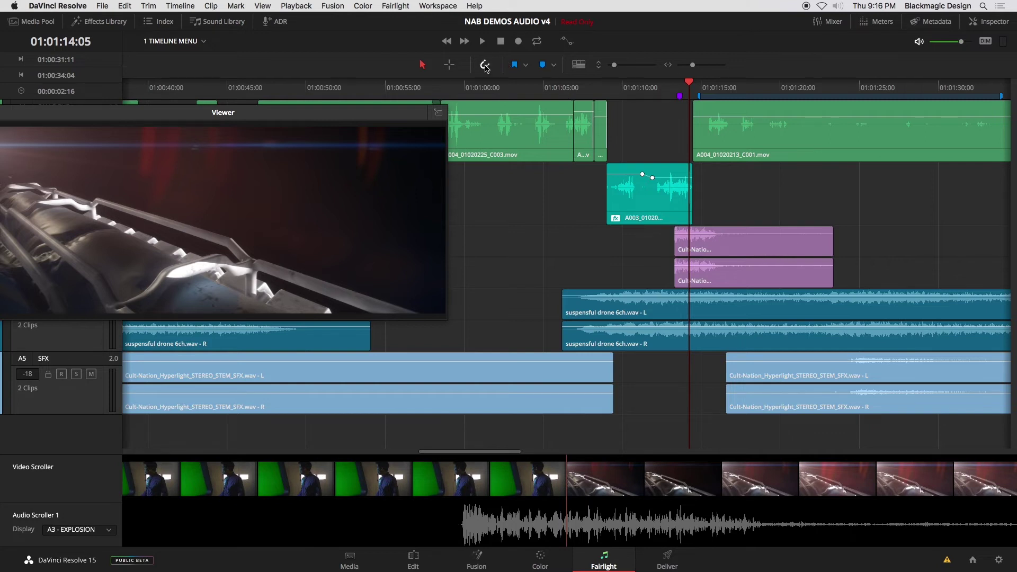
Snap the purple Cult-Nation clips' start to the playhead at 01:01:14:05 and toggle them off and on to compare.
left_click_drag(723, 276, 736, 279)
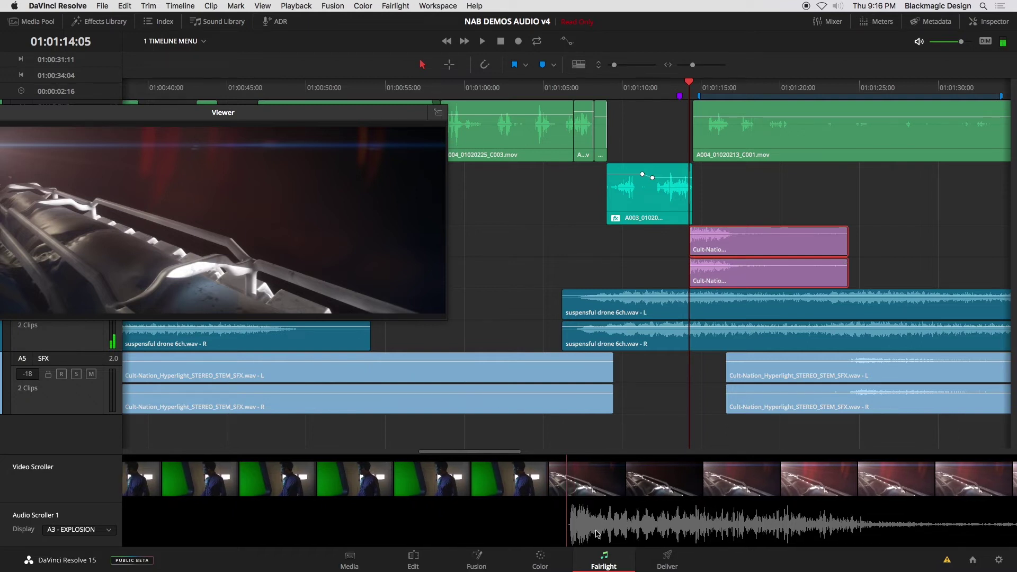
mouse_move(597, 536)
left_mouse_down()
mouse_move(596, 490)
mouse_move(581, 546)
left_mouse_up()
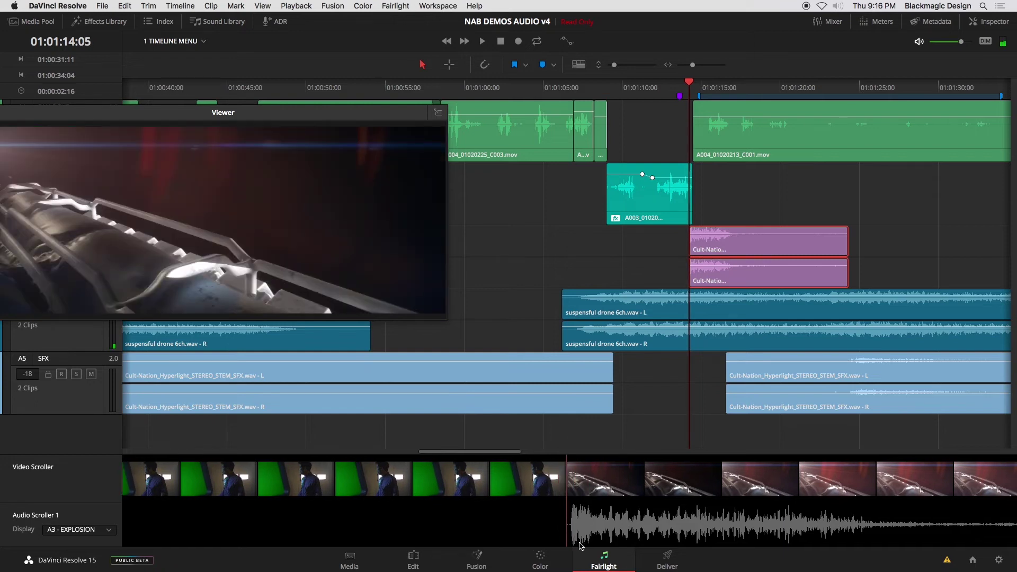
key("d")
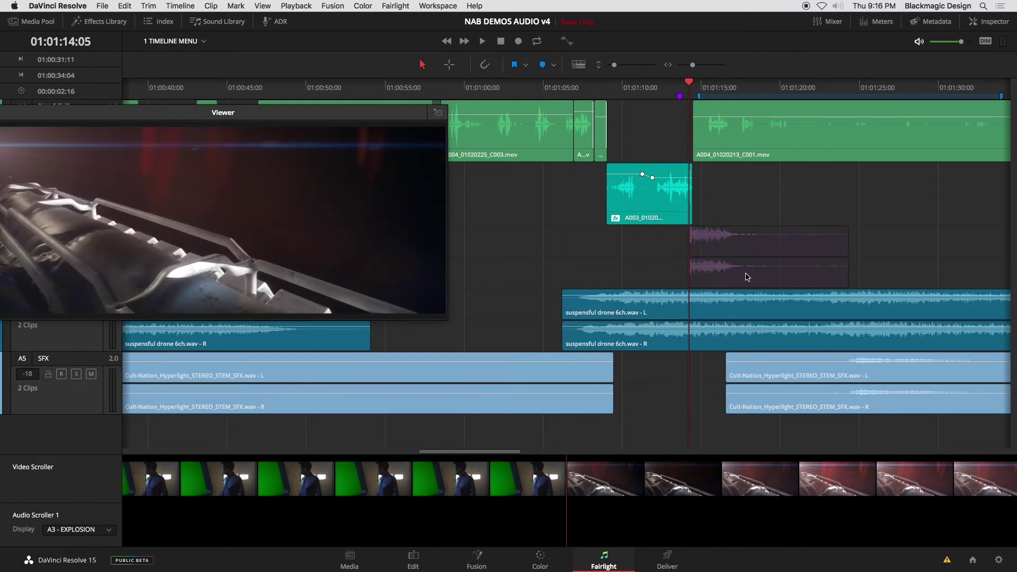
key("d")
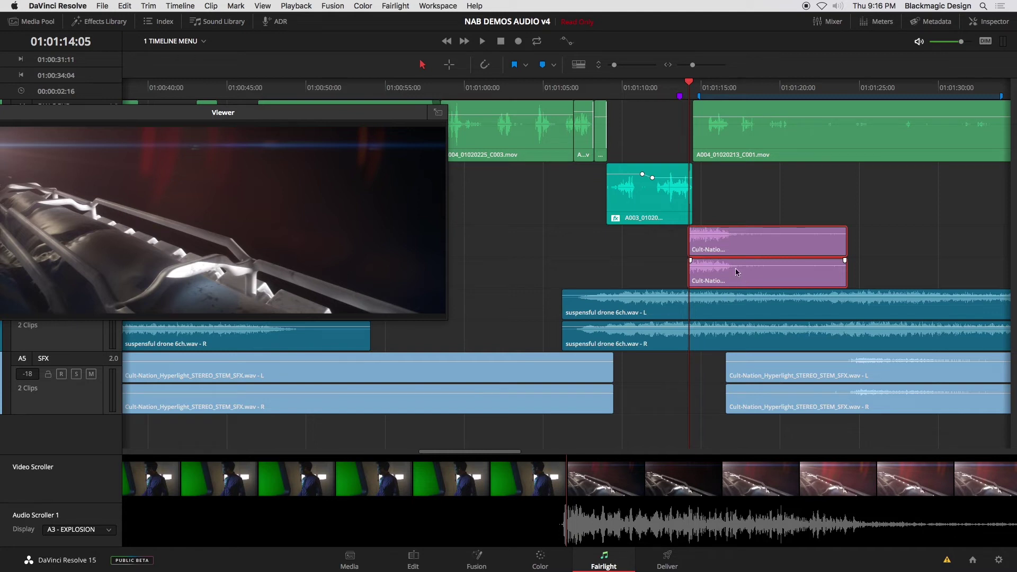
Play back from just before the explosion to check the SFX sync.
left_click(680, 88)
key("space")
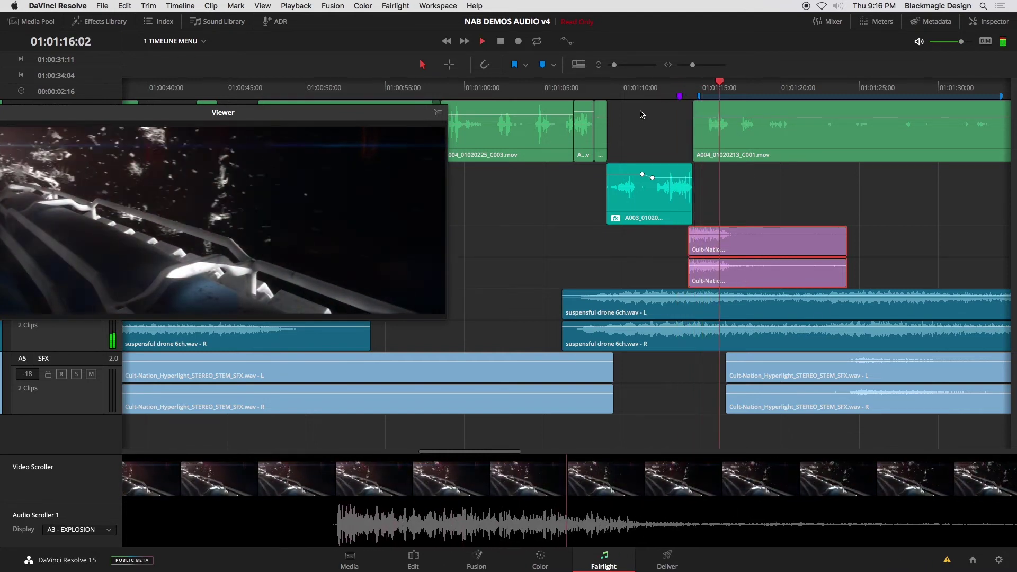
key("space")
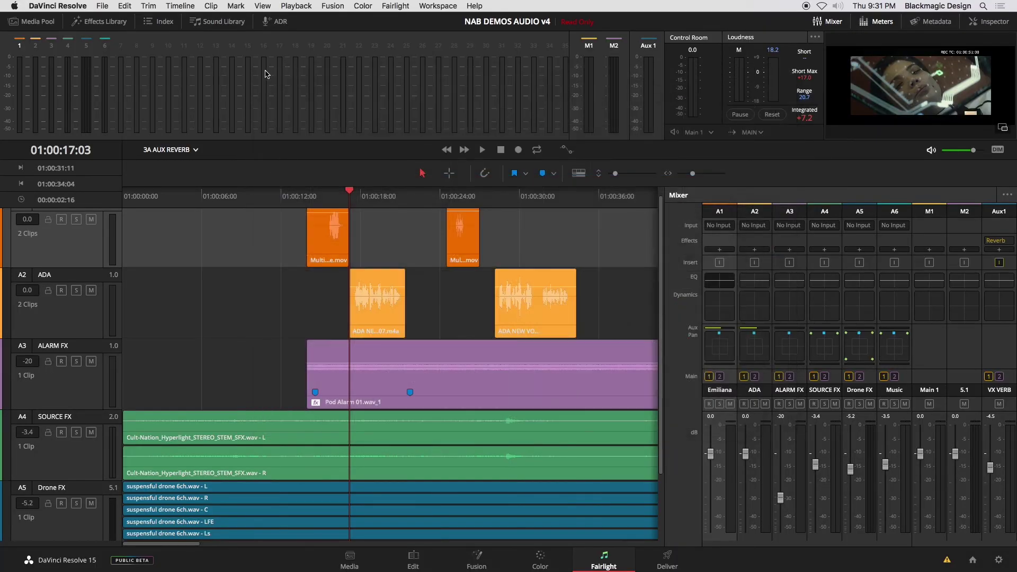
In Emiliana's Dynamics, enable the compressor, expander (after trying gate) and limiter.
double_click(721, 310)
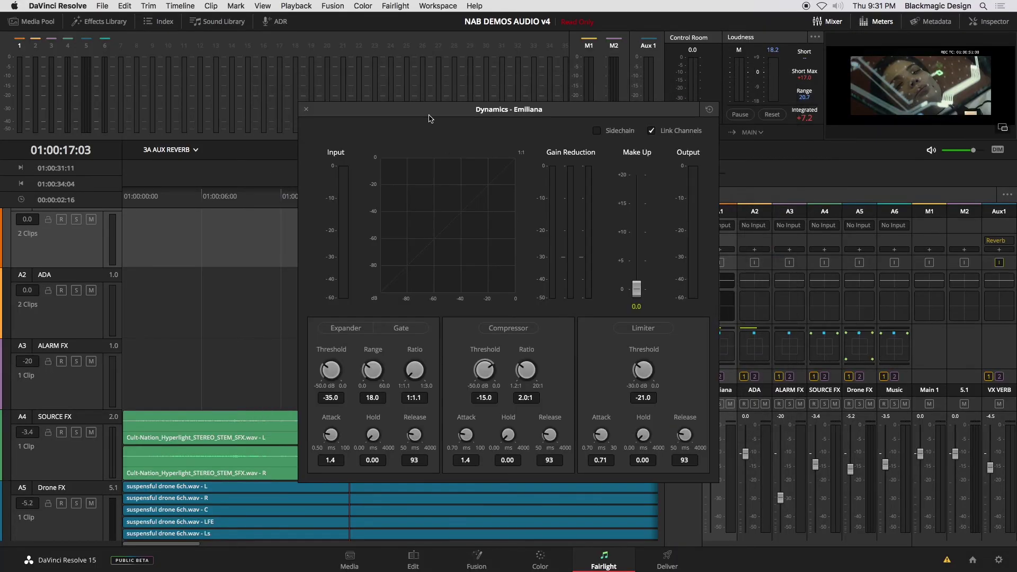
left_click_drag(430, 117, 410, 85)
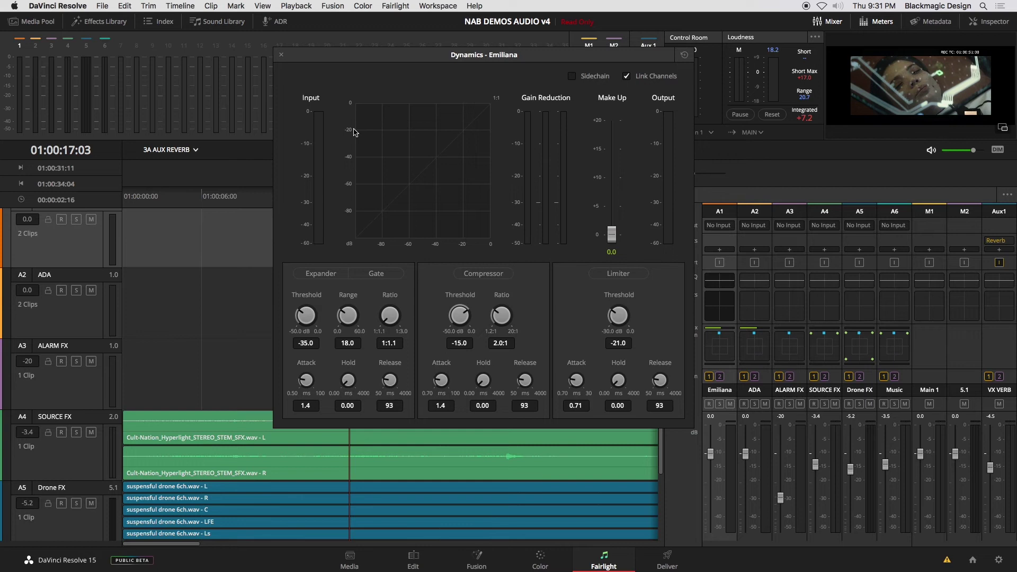
left_click(474, 275)
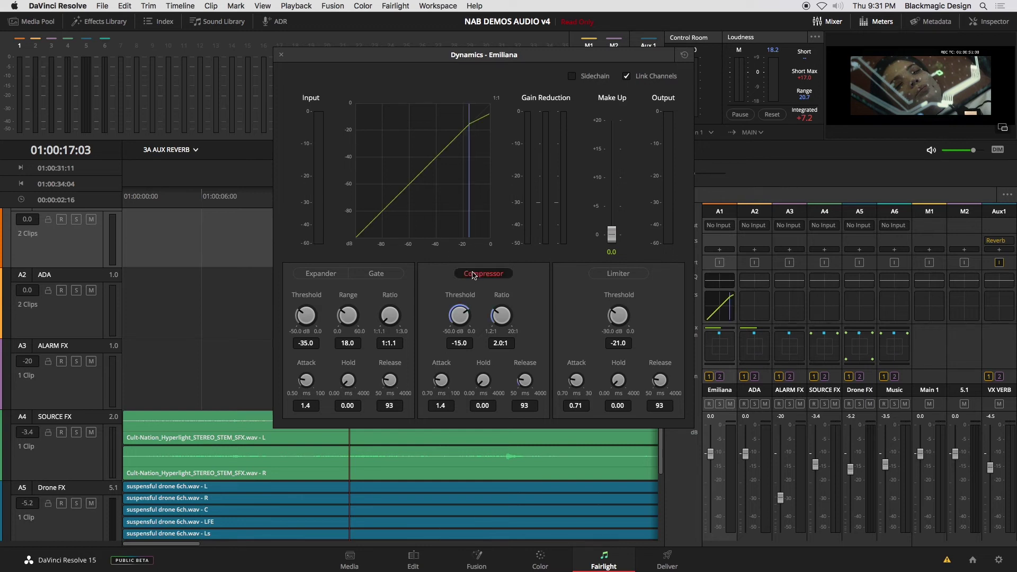
left_click(329, 275)
left_click(374, 274)
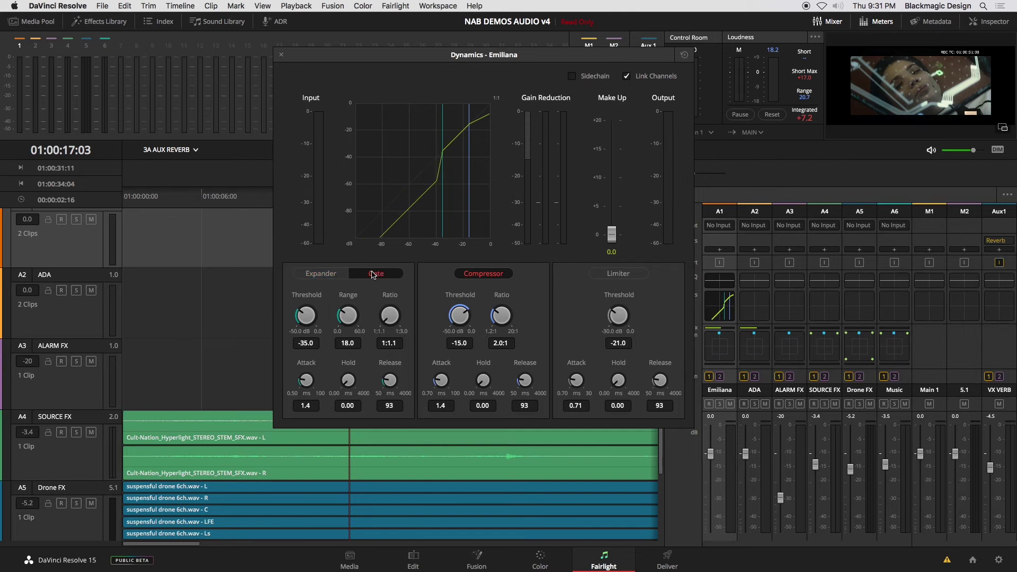
left_click(338, 274)
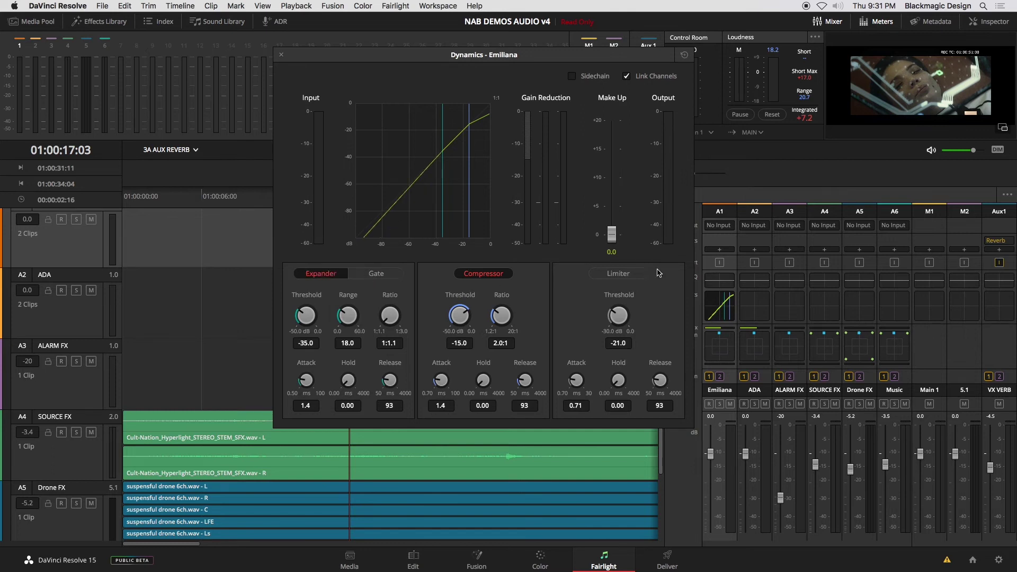
left_click(625, 274)
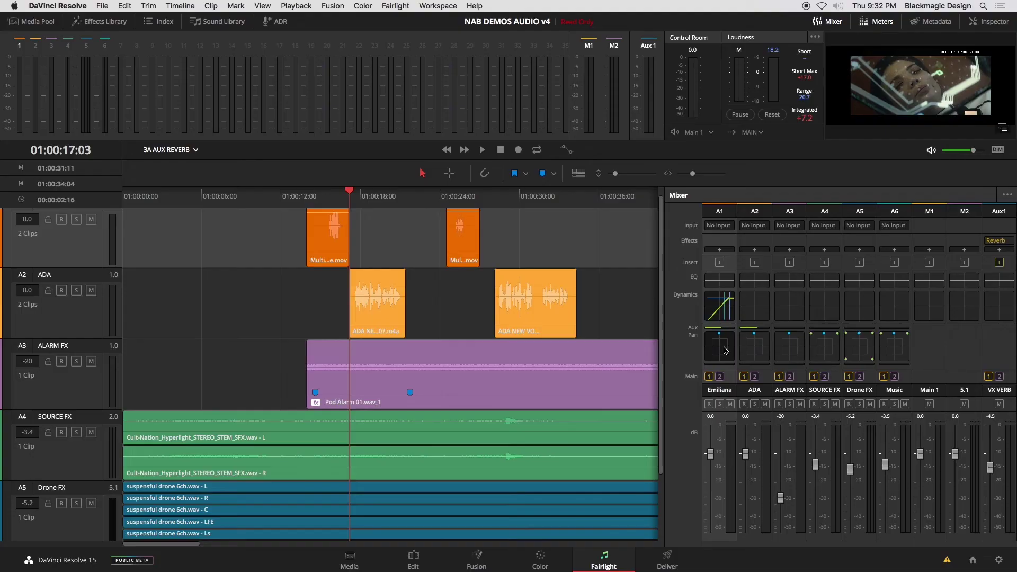
Inspect the SOURCE FX panner, reopening it in the 3D layout before closing it.
double_click(834, 349)
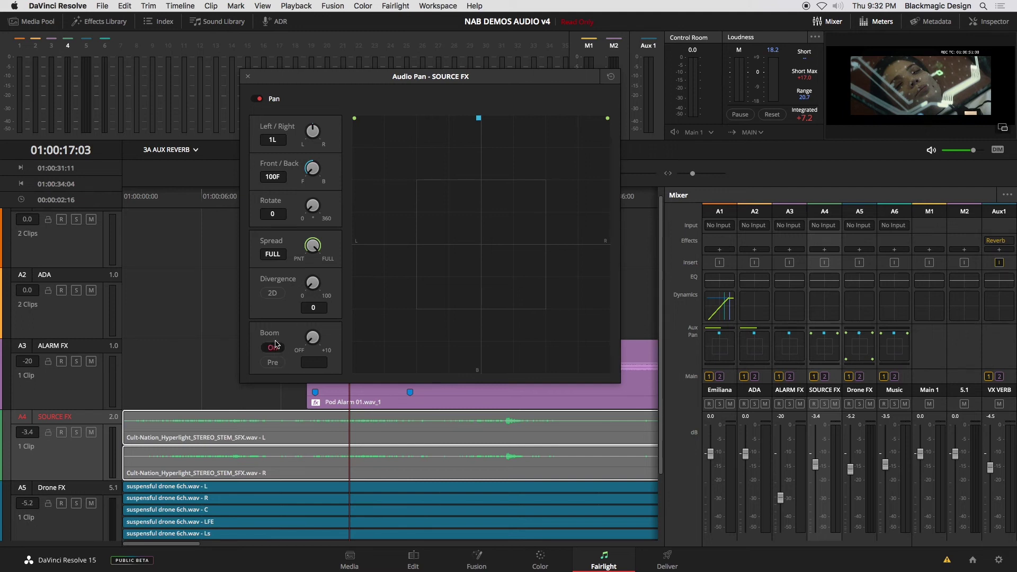
left_click(250, 77)
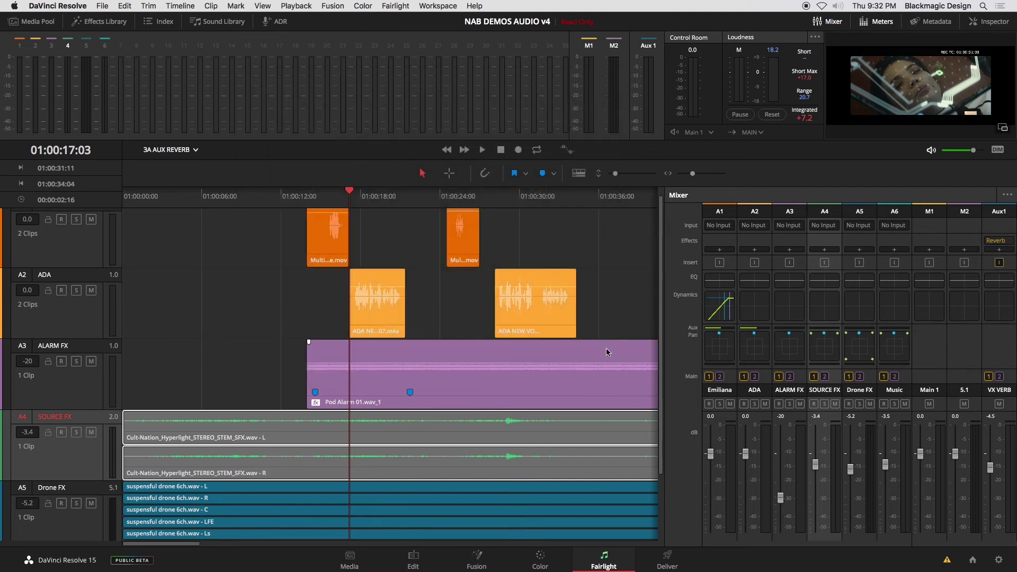
double_click(821, 344)
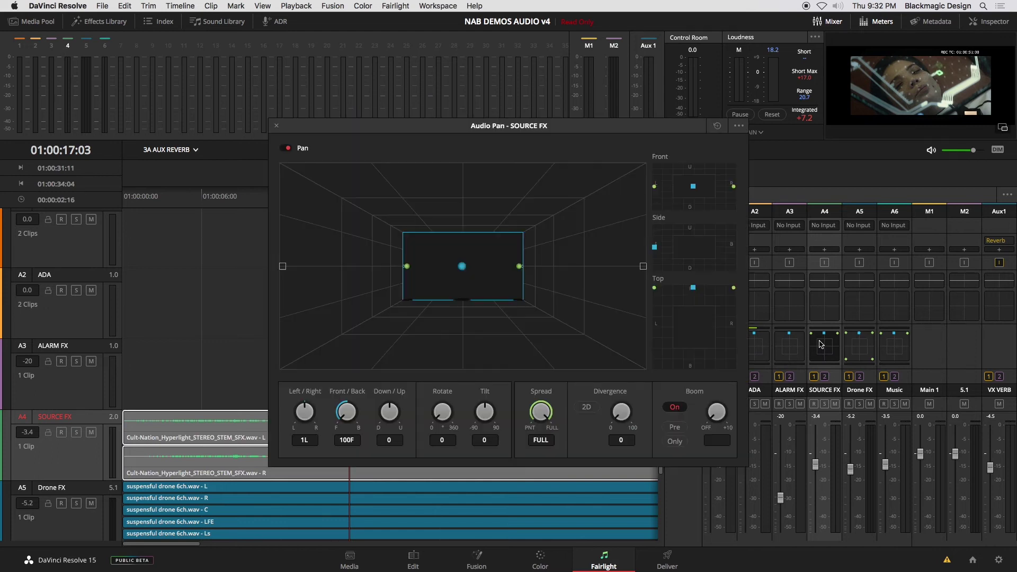
left_click(276, 127)
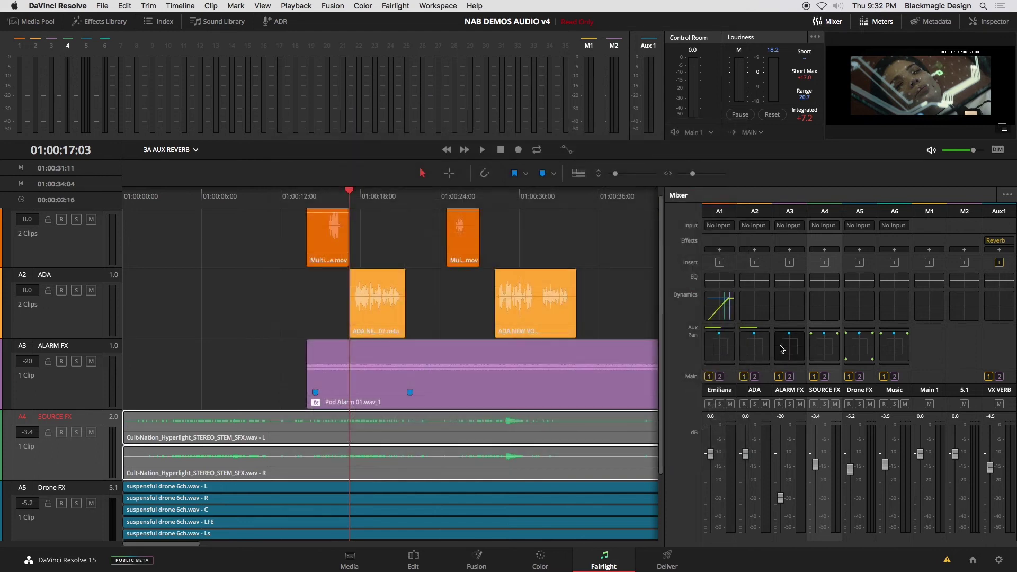
Pan ALARM FX toward the right rear to 53R and 54B.
double_click(785, 348)
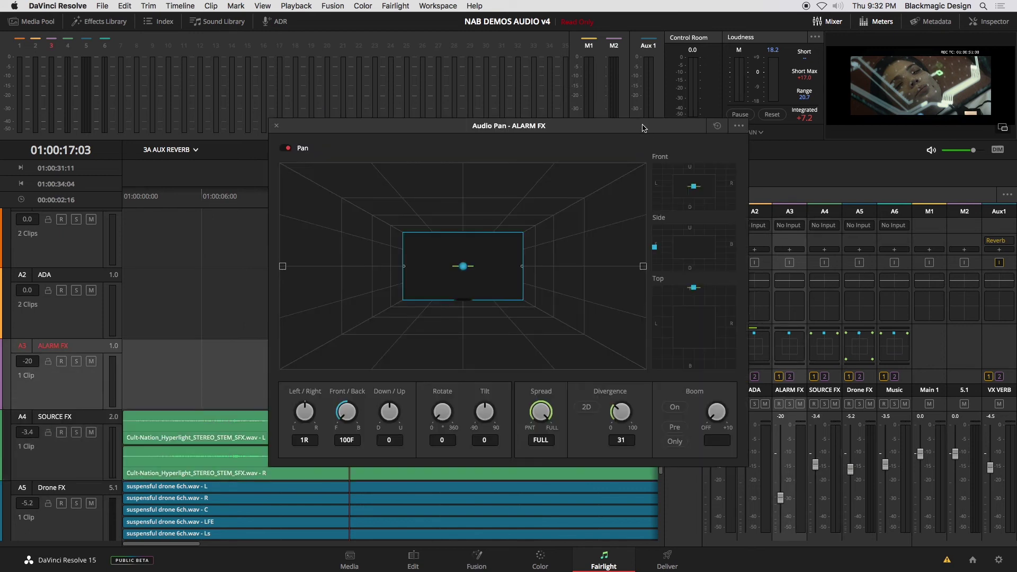
left_click_drag(642, 128, 606, 54)
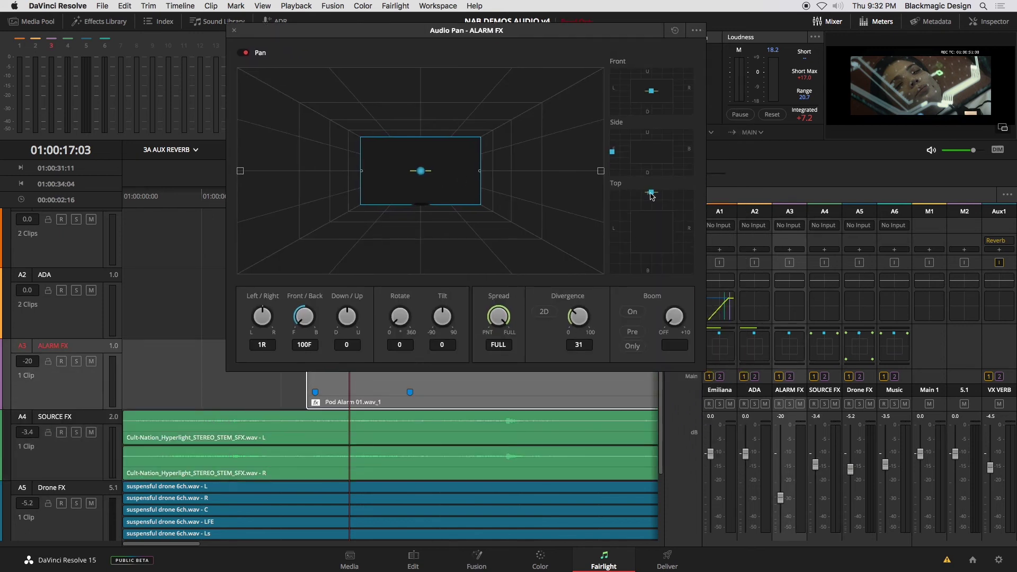
left_click_drag(652, 196, 675, 260)
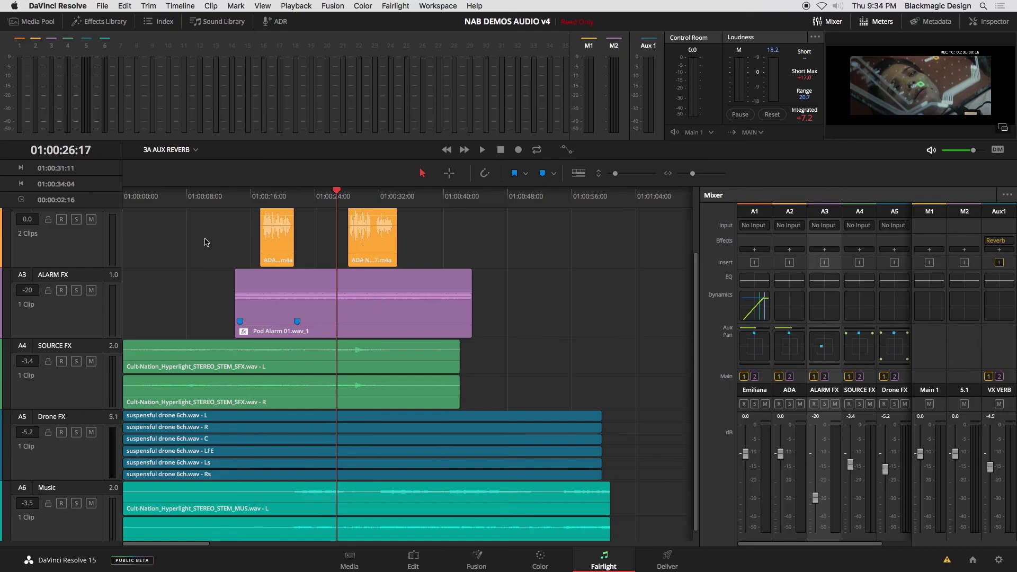
left_click(269, 196)
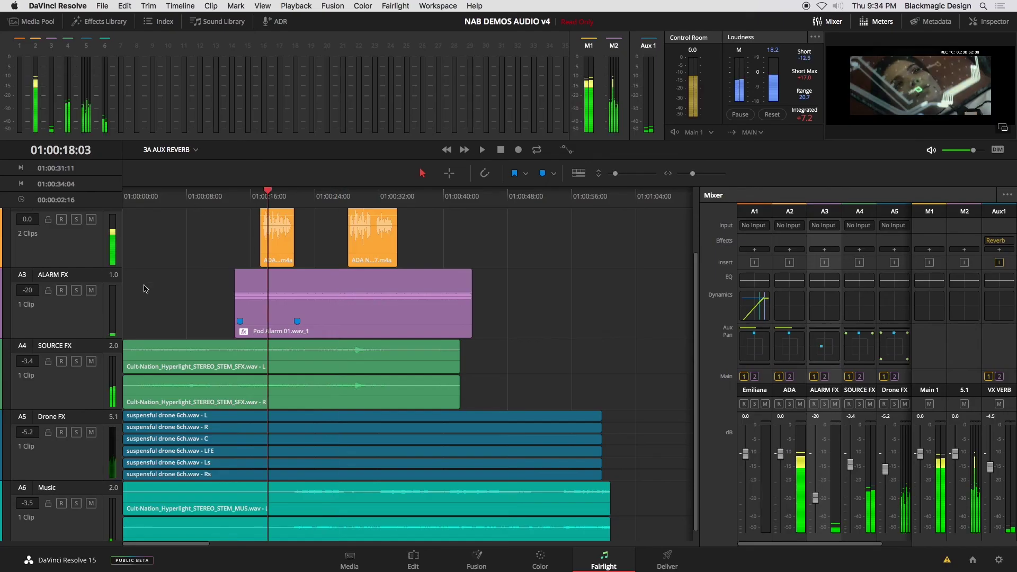
left_click(92, 321)
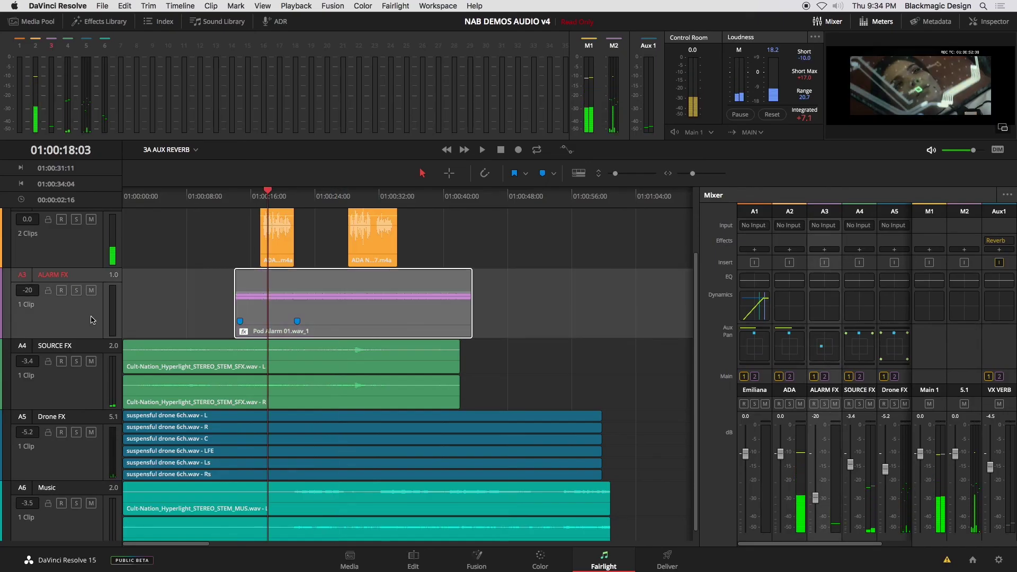
left_click(102, 396)
left_click(172, 4)
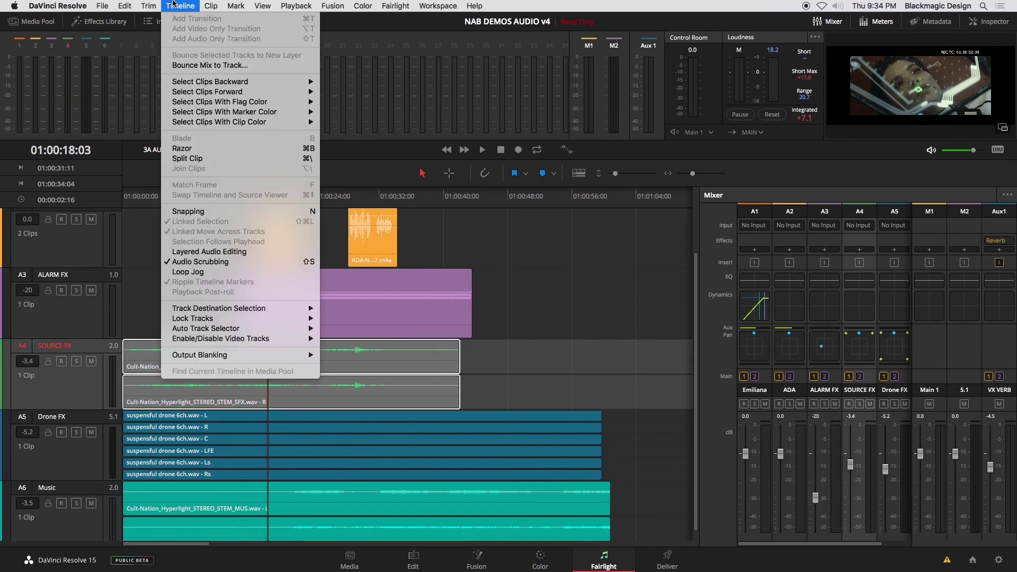
left_click(196, 71)
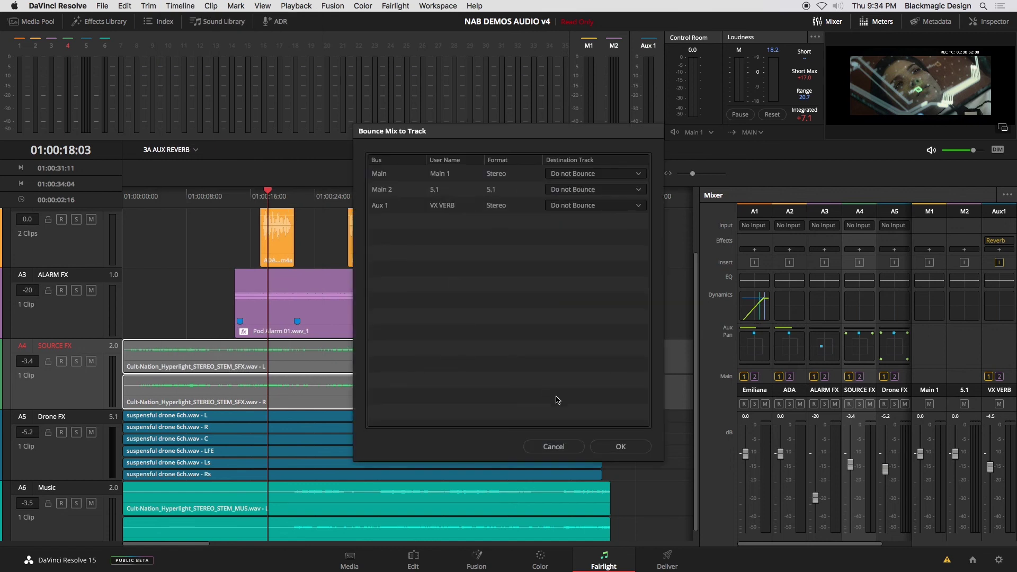
left_click(554, 447)
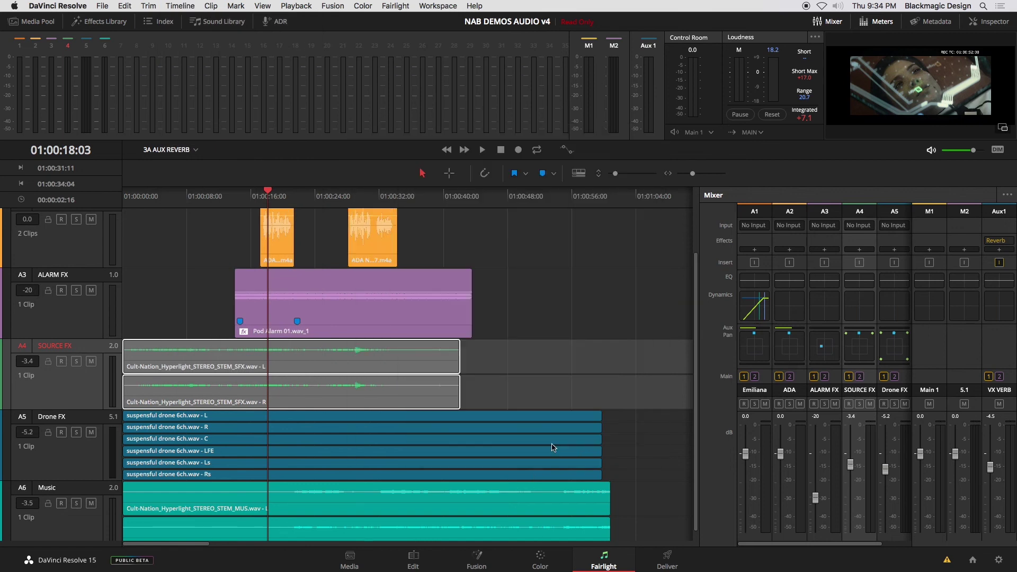
left_click(551, 280)
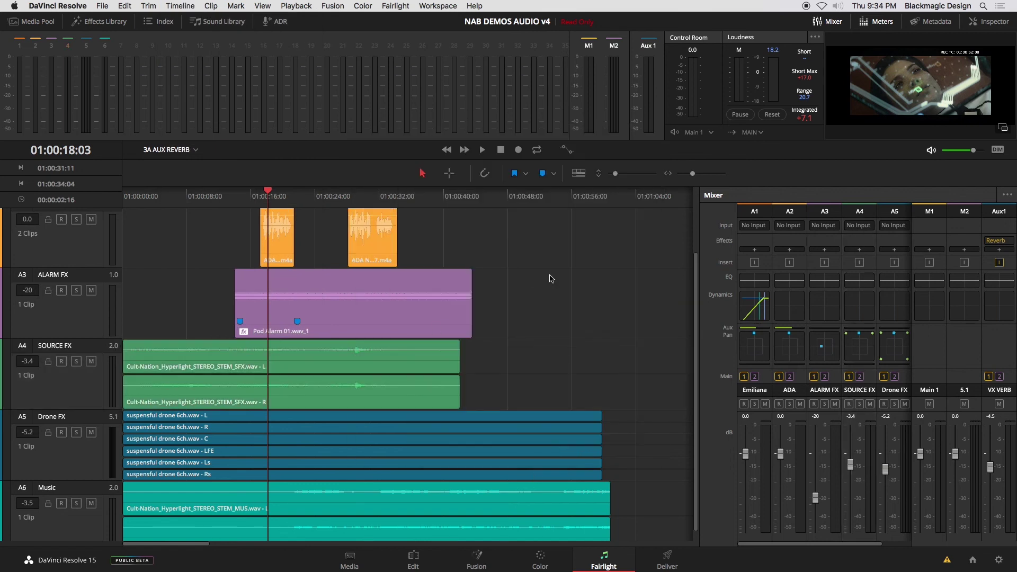